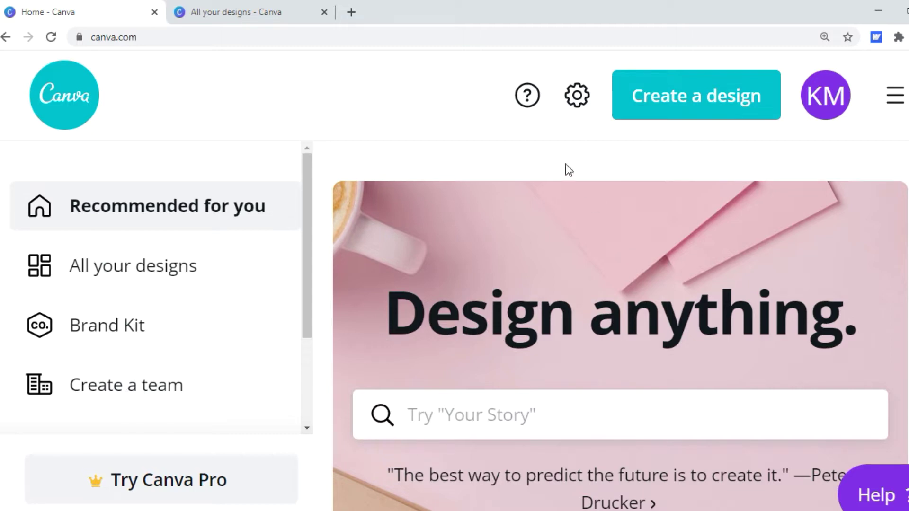
Start a new blank Business Card design from the Create a design list
left_click(660, 113)
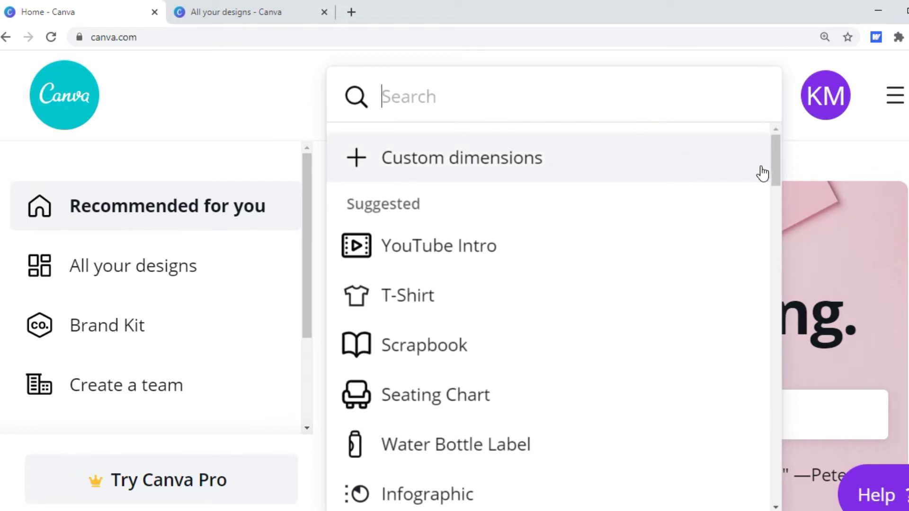
left_click_drag(771, 169, 744, 293)
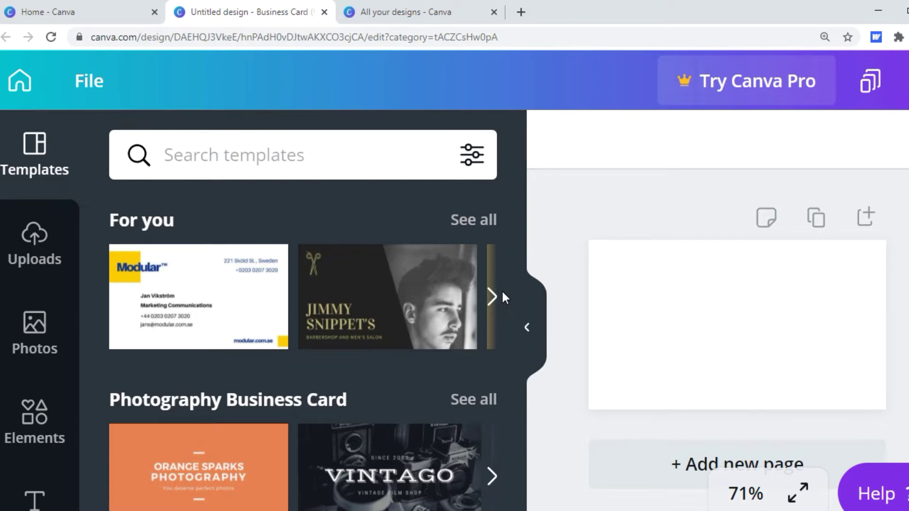
Page through the suggested business card templates carousel
left_click(492, 297)
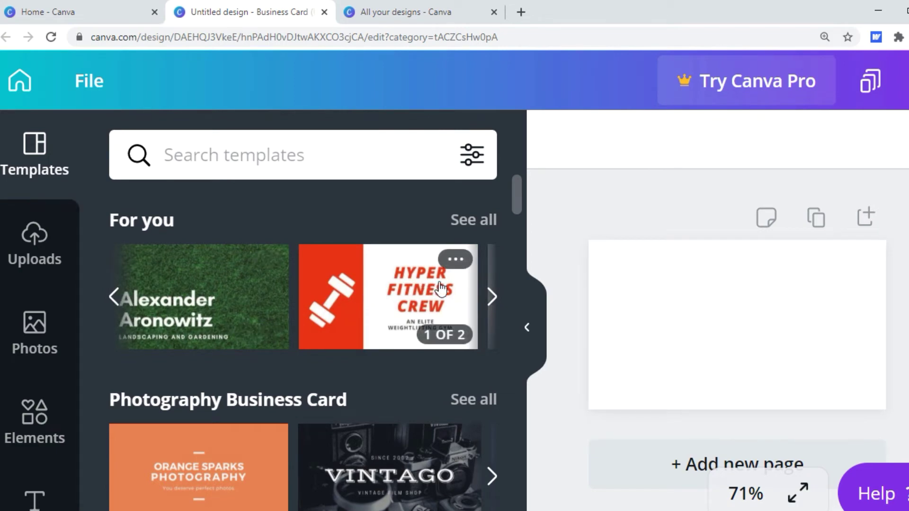
left_click(492, 297)
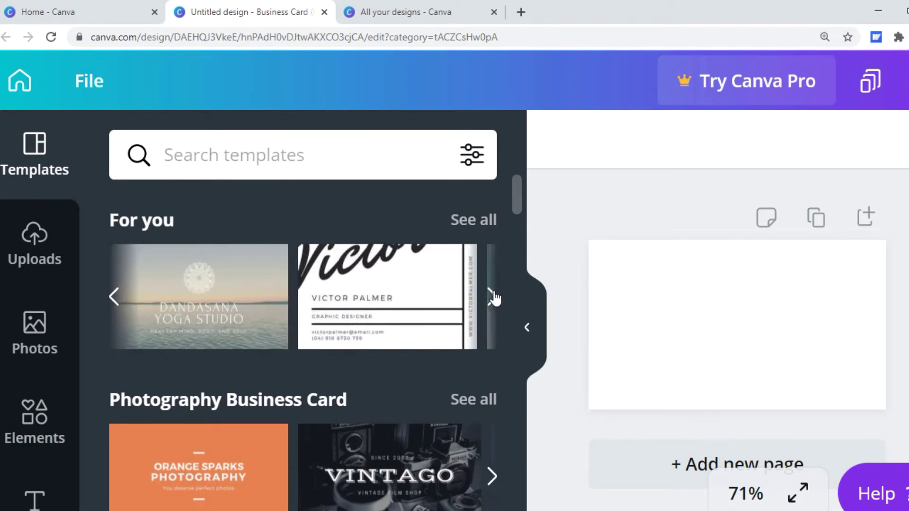
left_click(491, 297)
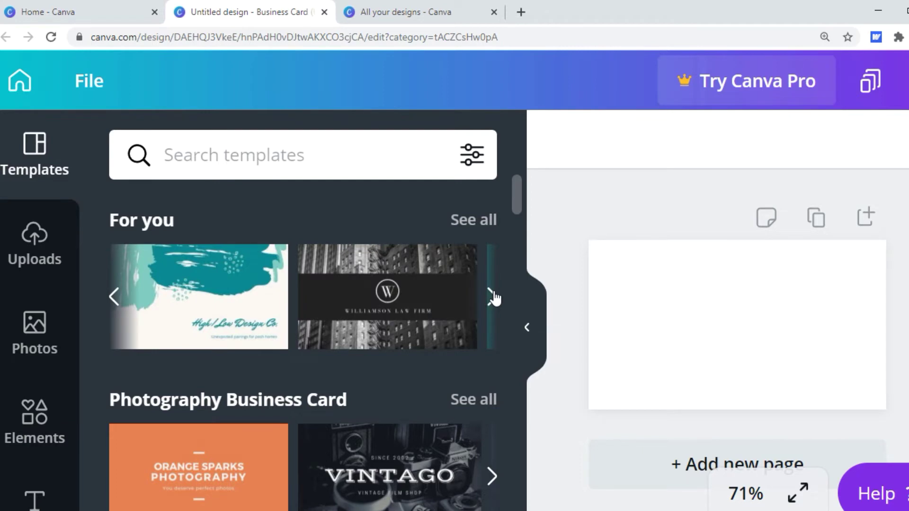
left_click(491, 297)
left_click(491, 297)
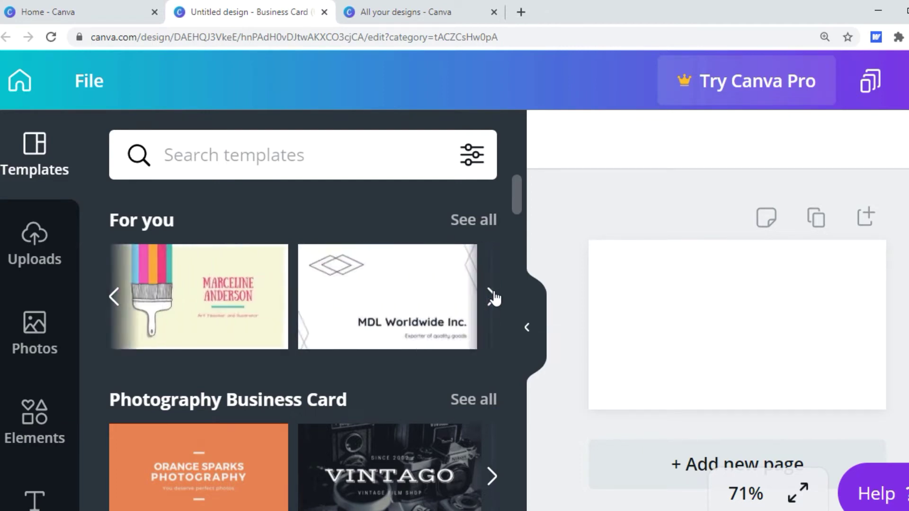
left_click(492, 297)
left_click(491, 296)
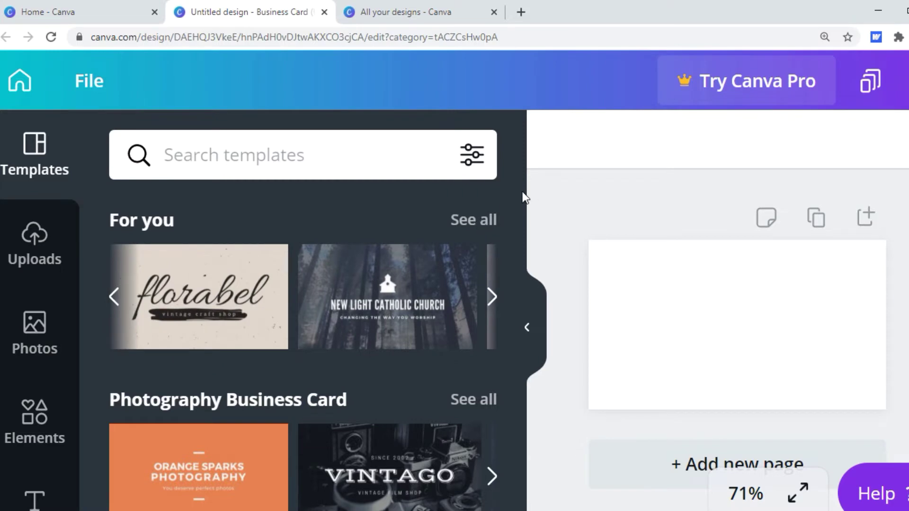
Browse the yoga, web designer and teacher business card template carousels
left_click_drag(517, 189, 508, 230)
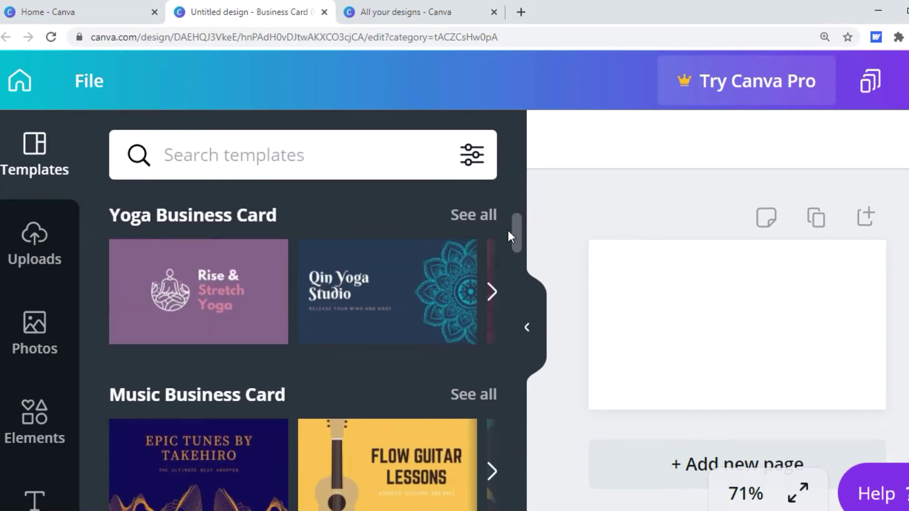
left_click(491, 291)
left_click(491, 292)
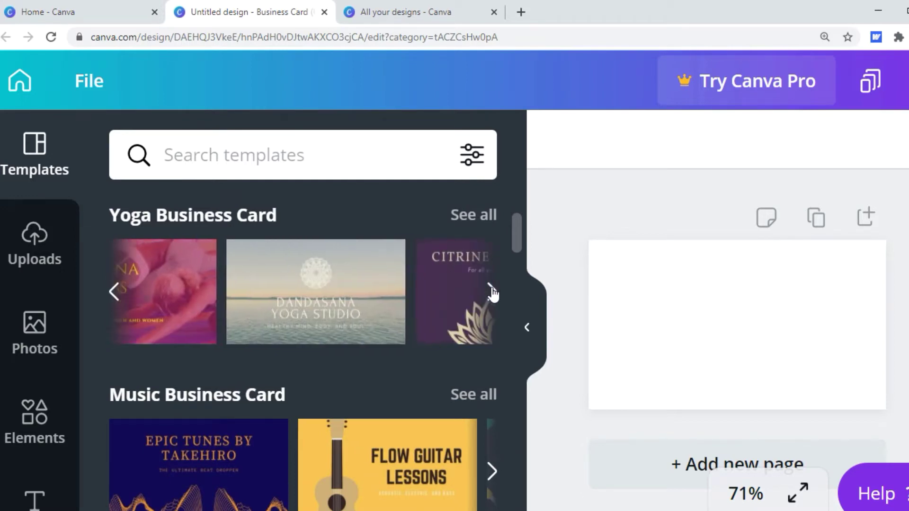
left_click_drag(517, 240, 501, 314)
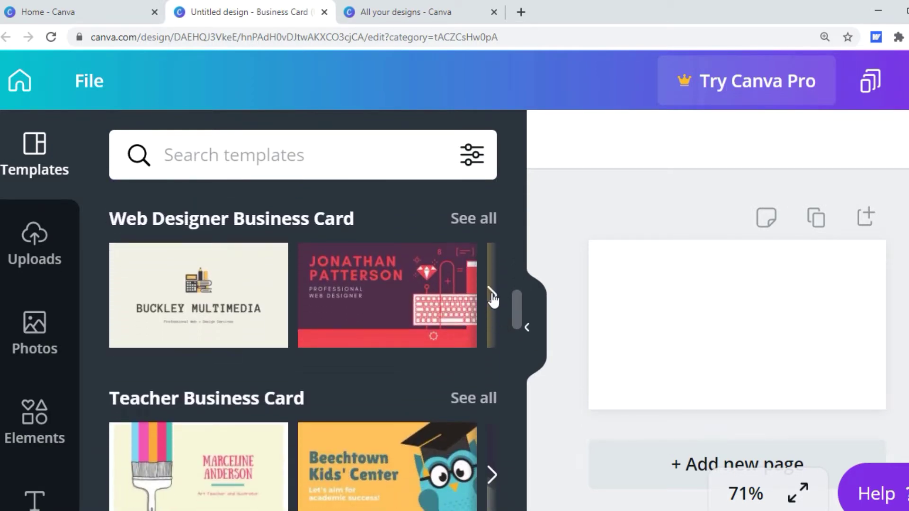
left_click(492, 294)
left_click(492, 297)
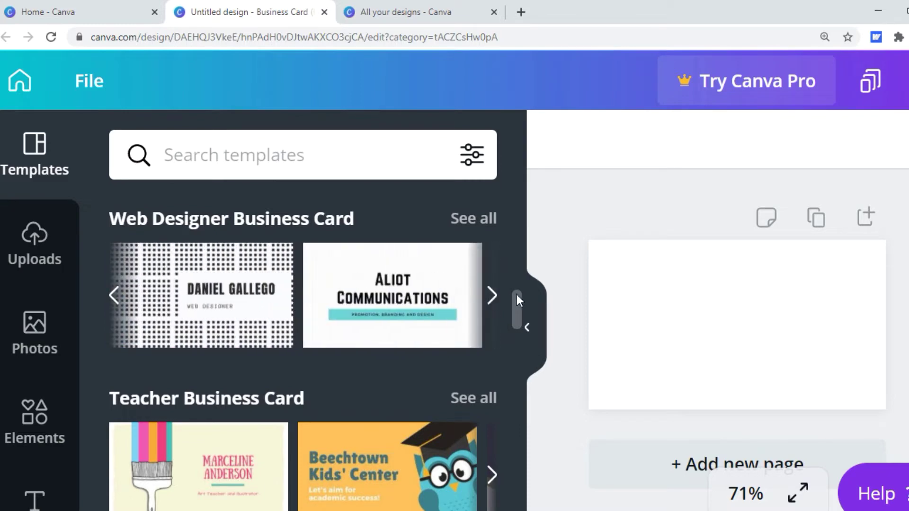
left_click_drag(517, 307, 513, 320)
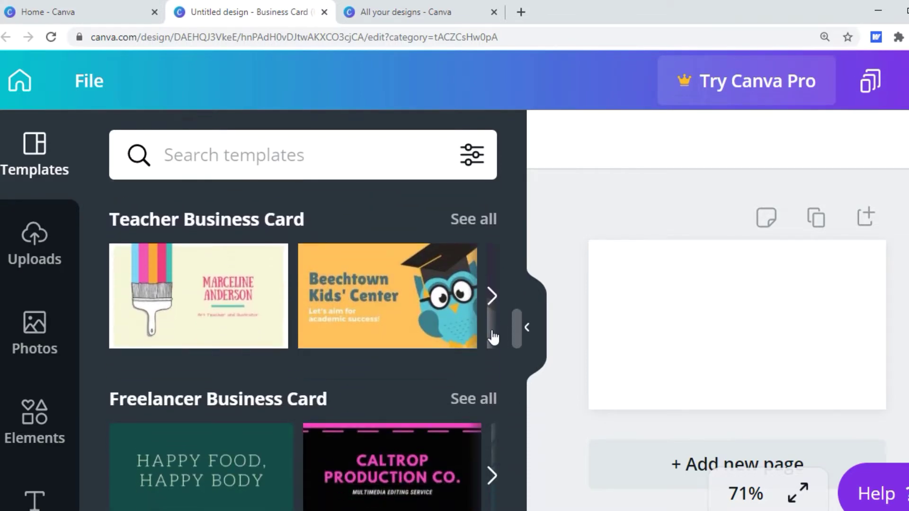
left_click(493, 296)
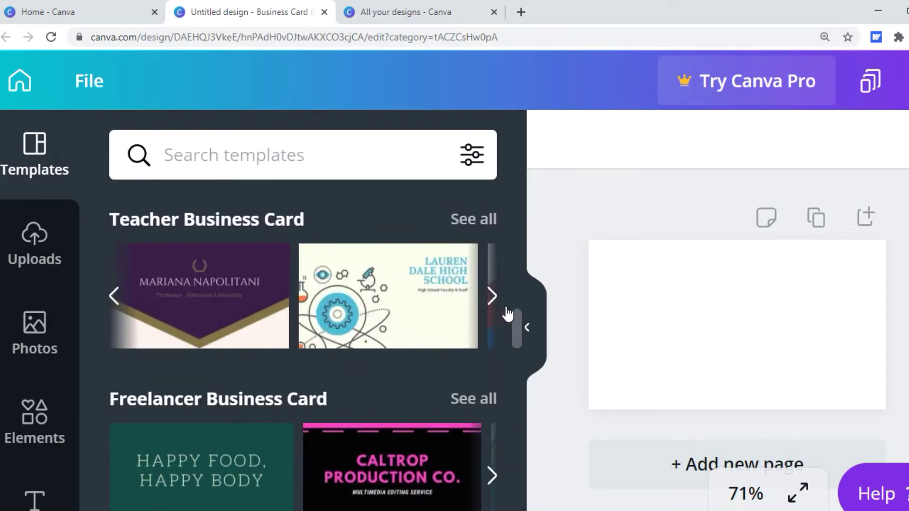
Browse the freelancer and cute template carousels, then show the previously uploaded images
scroll(517, 326, "down", 3)
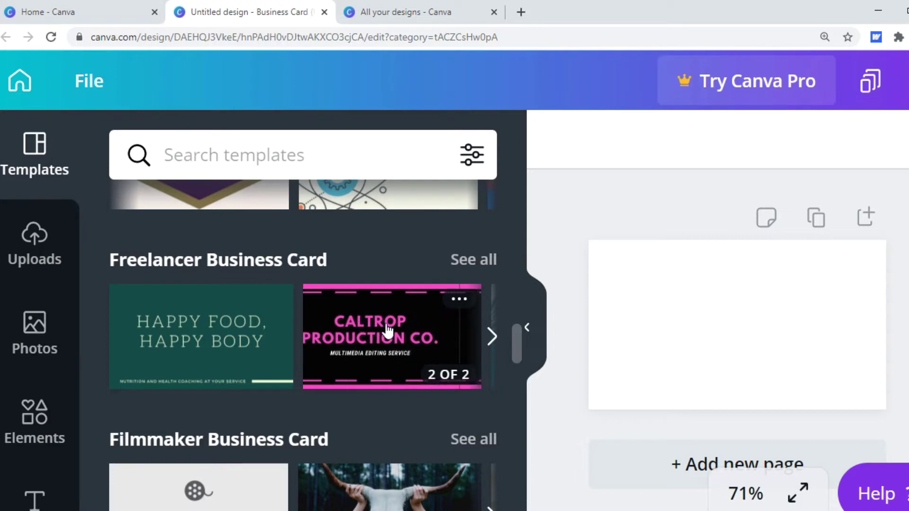
left_click(490, 346)
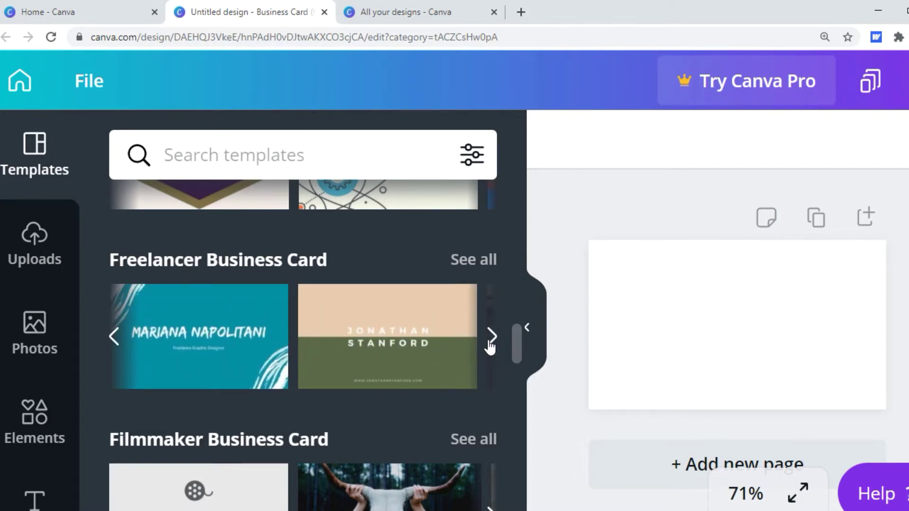
left_click(491, 336)
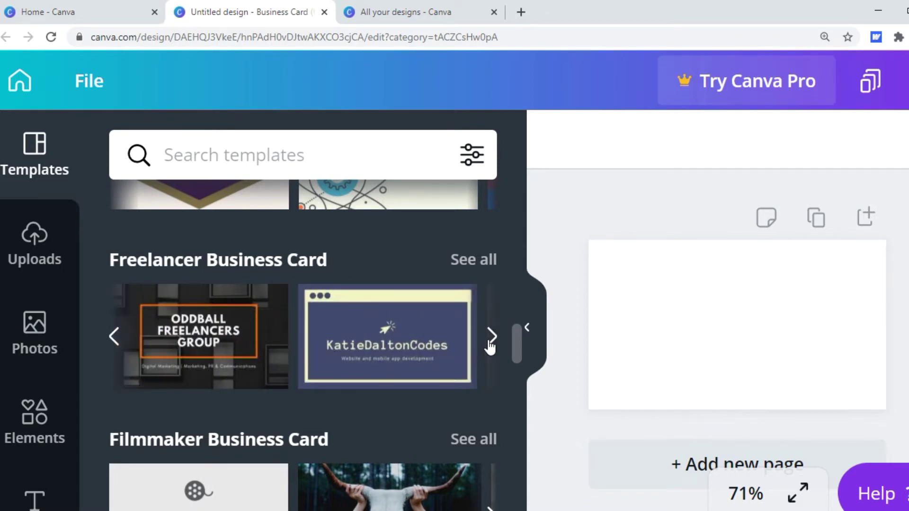
left_click_drag(515, 343, 492, 467)
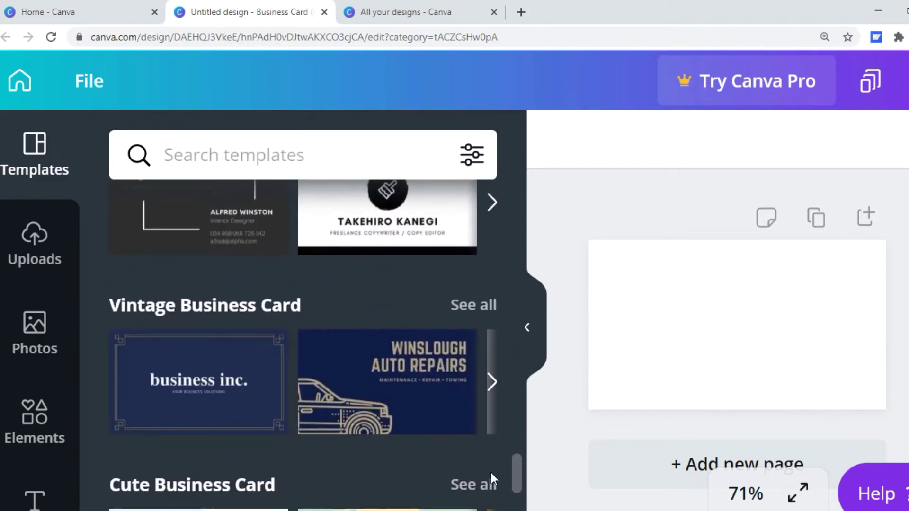
scroll(490, 472, "down", 5)
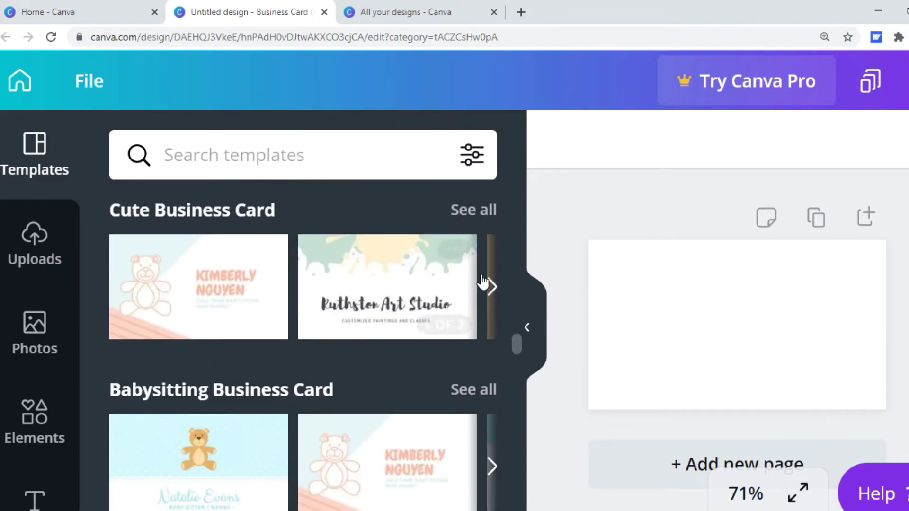
left_click(491, 286)
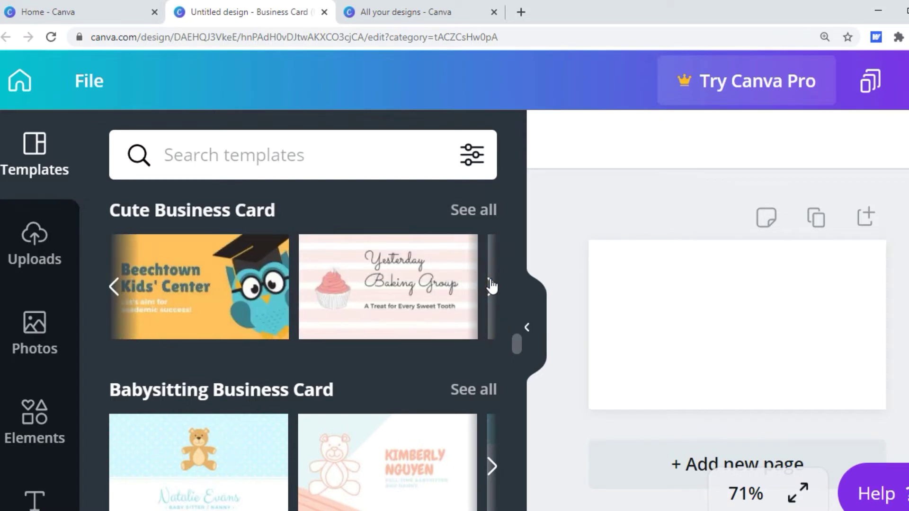
left_click(491, 286)
left_click(491, 285)
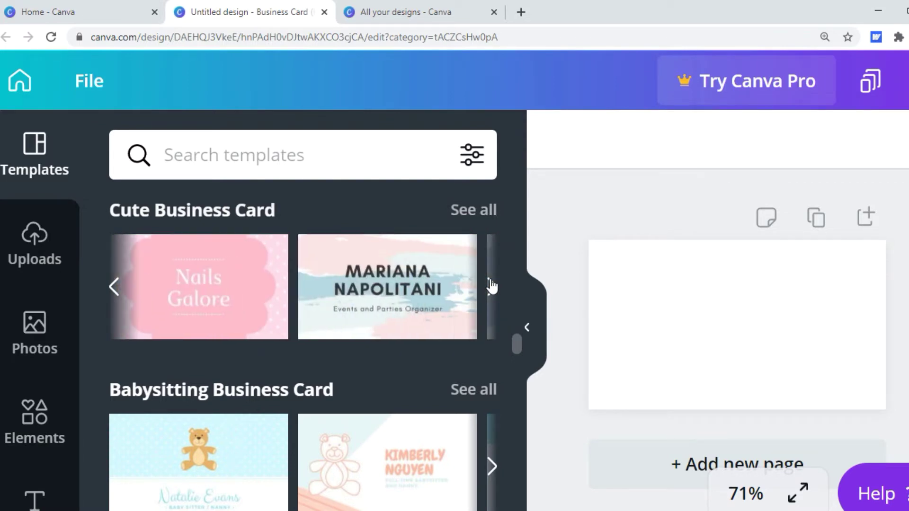
left_click(492, 286)
left_click(491, 286)
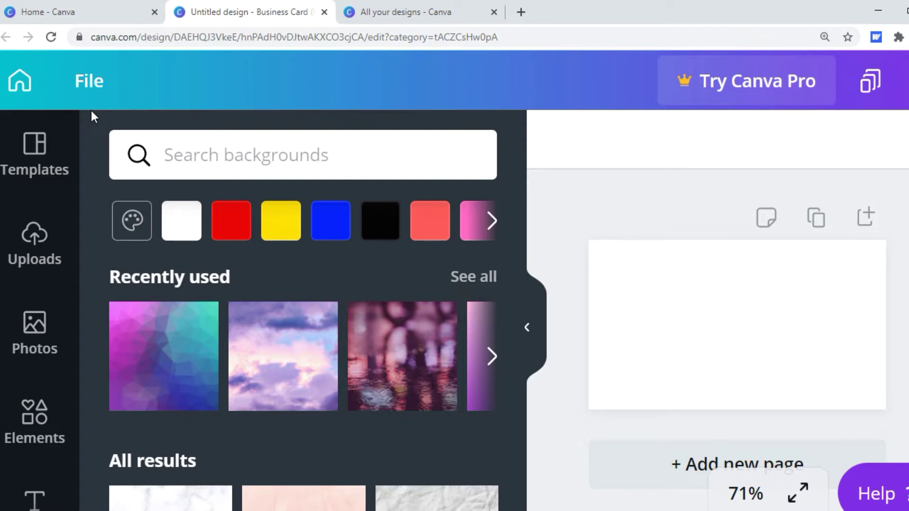
left_click(21, 265)
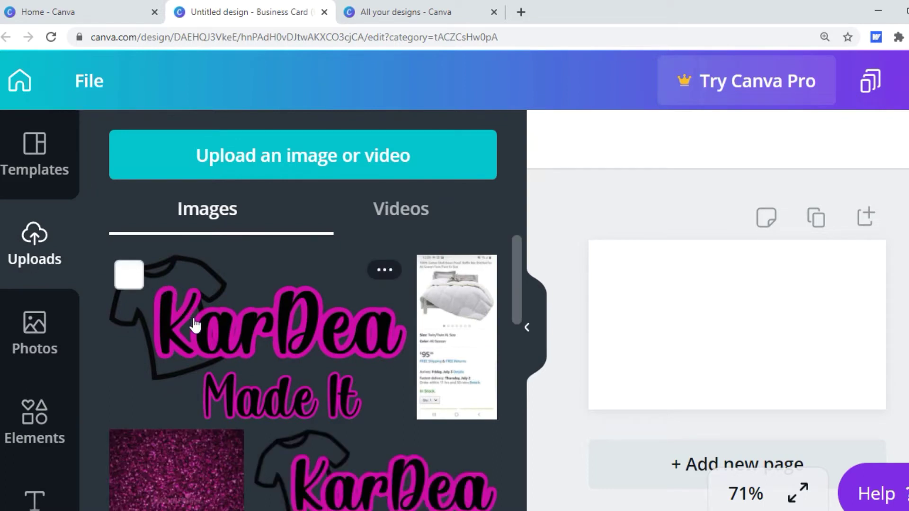
Add the uploaded KarDea Made It logo to the card, then deselect it
left_click(195, 325)
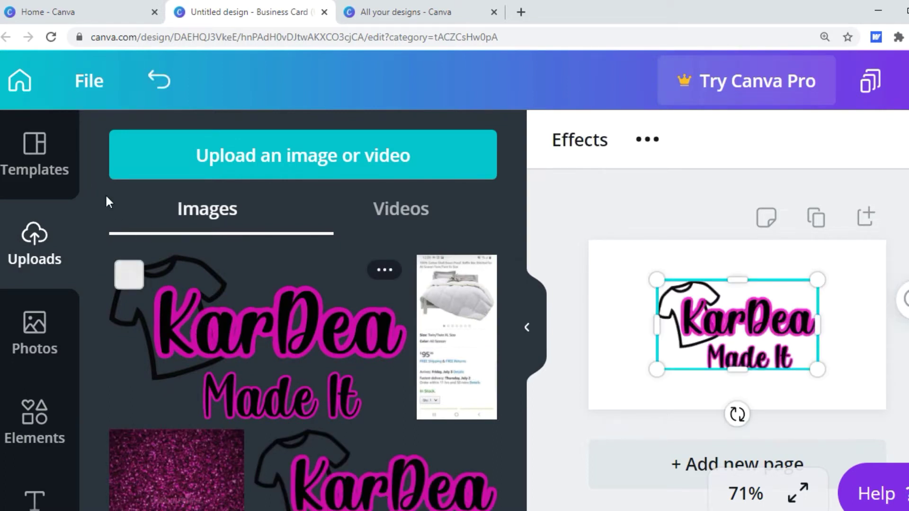
left_click(35, 498)
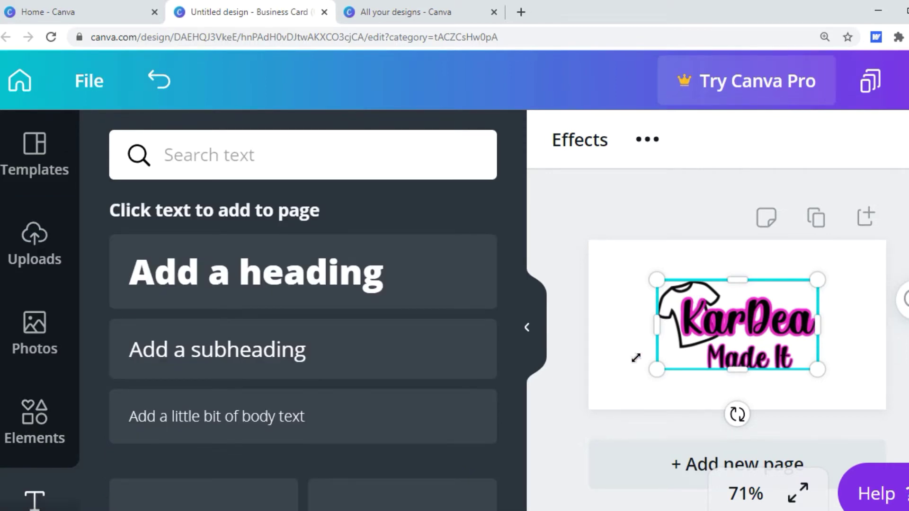
left_click(620, 277)
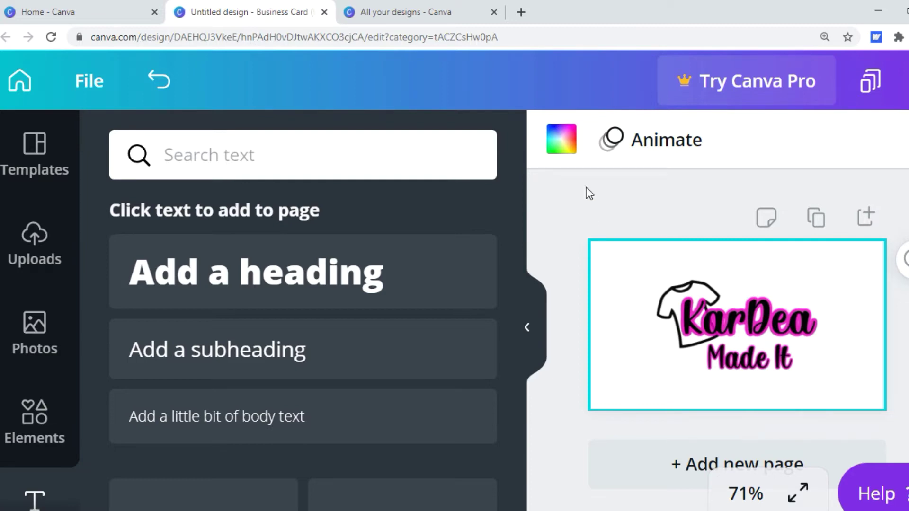
Open the background options and scroll through the recently used backgrounds
scroll(55, 271, "down", 5)
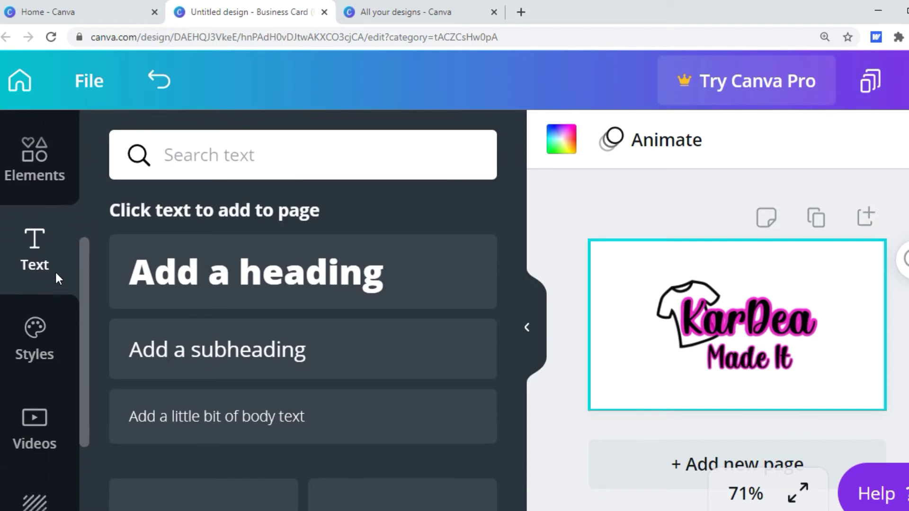
scroll(54, 273, "down", 3)
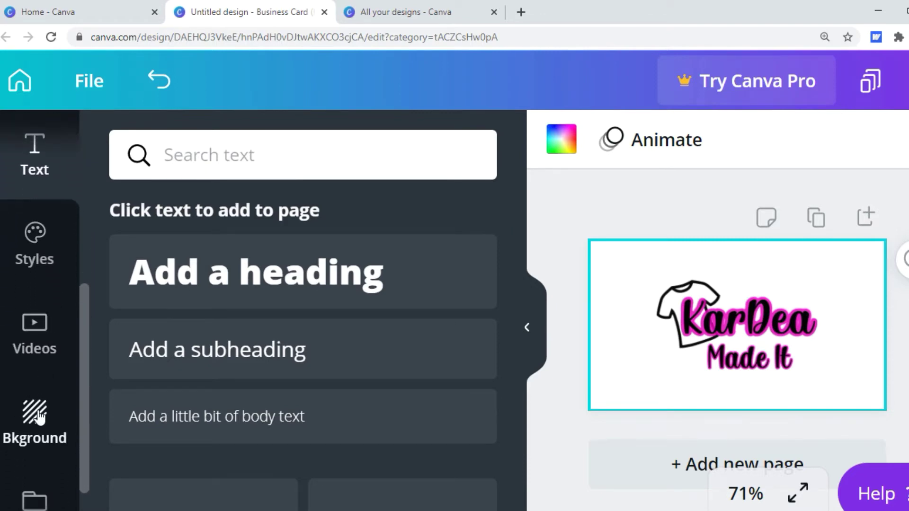
left_click(38, 416)
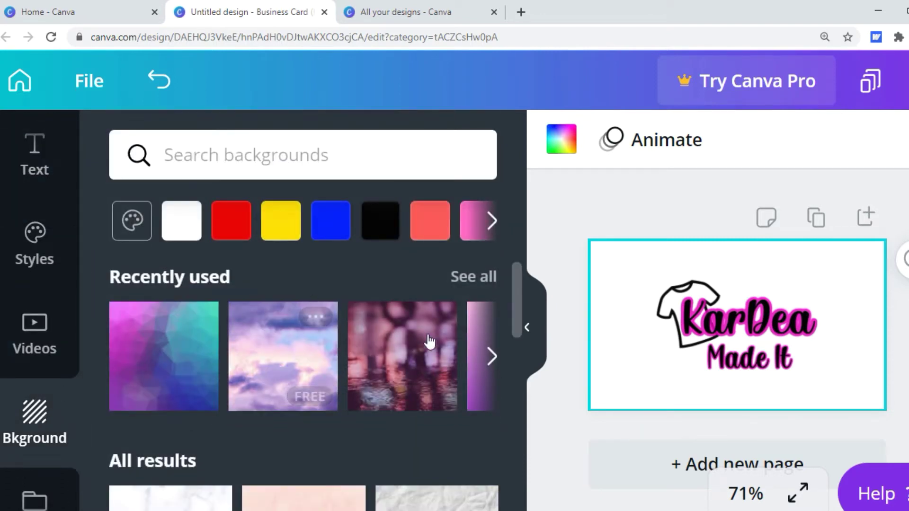
left_click(491, 359)
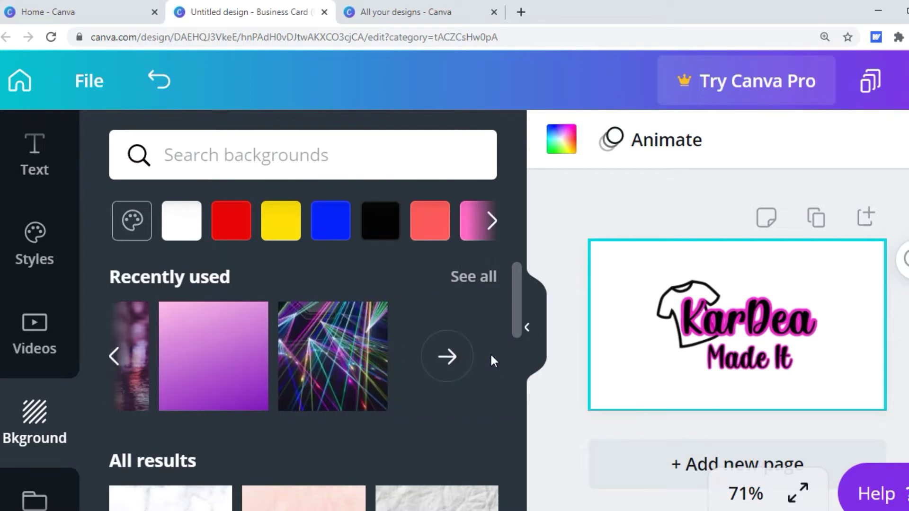
scroll(510, 319, "down", 10)
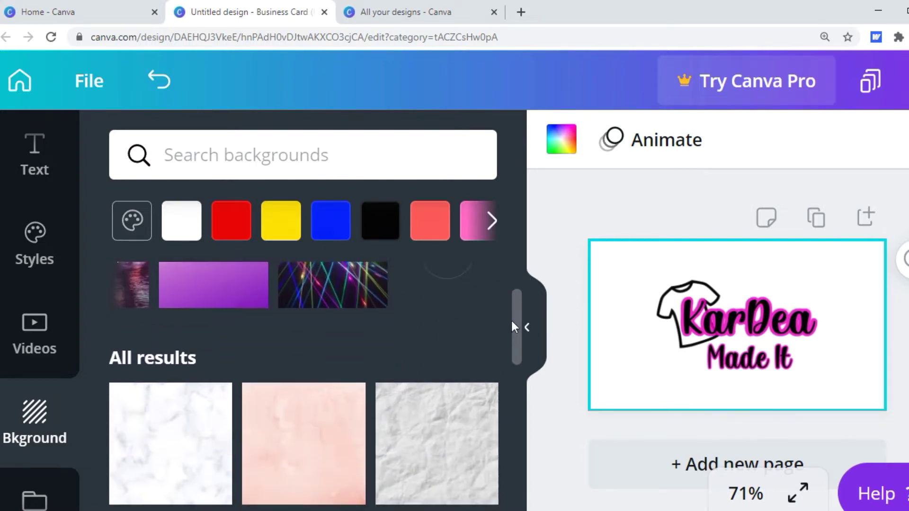
scroll(487, 464, "down", 10)
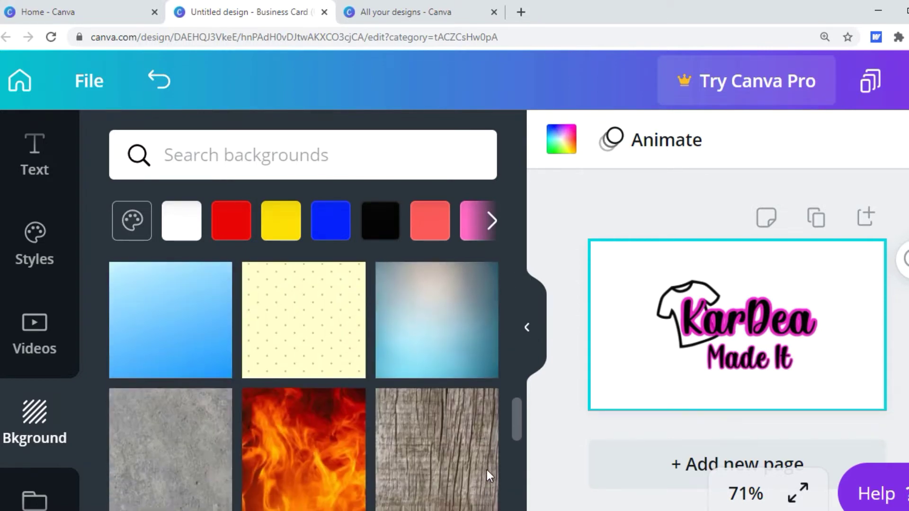
scroll(482, 508, "down", 3)
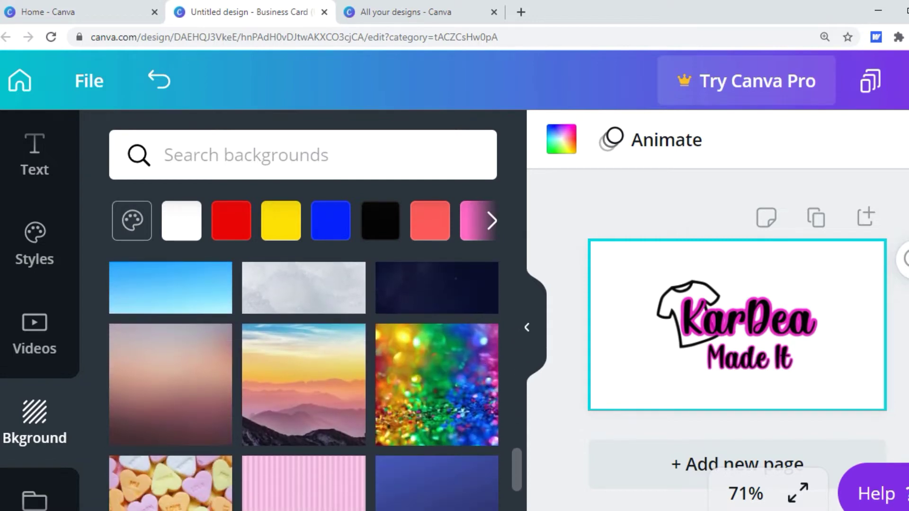
scroll(516, 444, "down", 1)
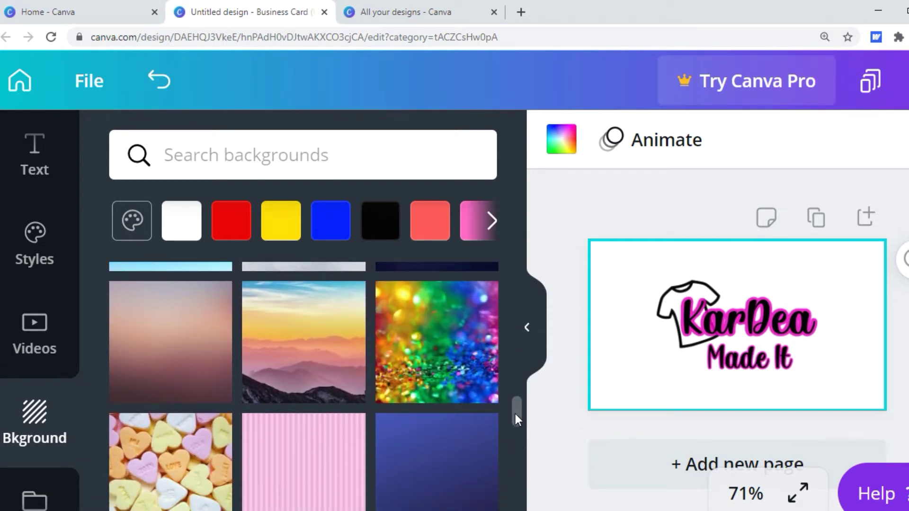
scroll(515, 413, "up", 1)
left_click_drag(513, 413, 508, 510)
scroll(524, 420, "down", 1)
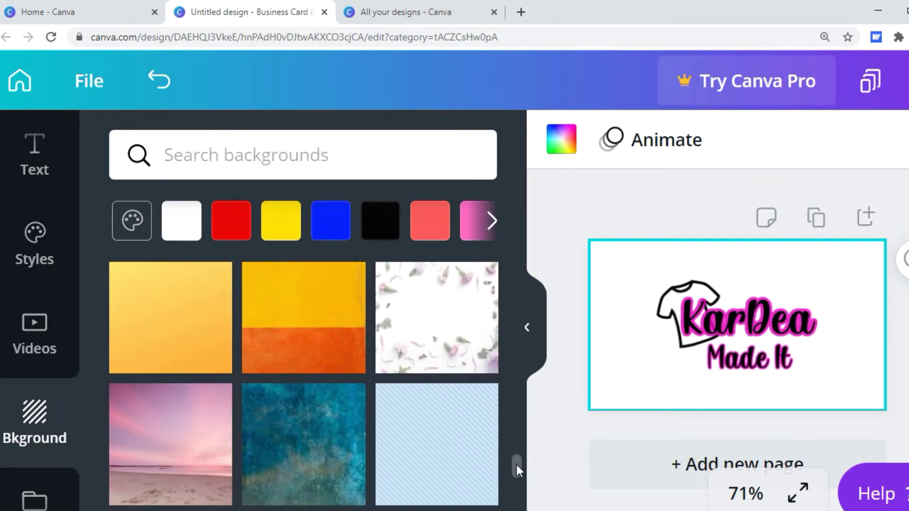
left_click_drag(516, 465, 537, 262)
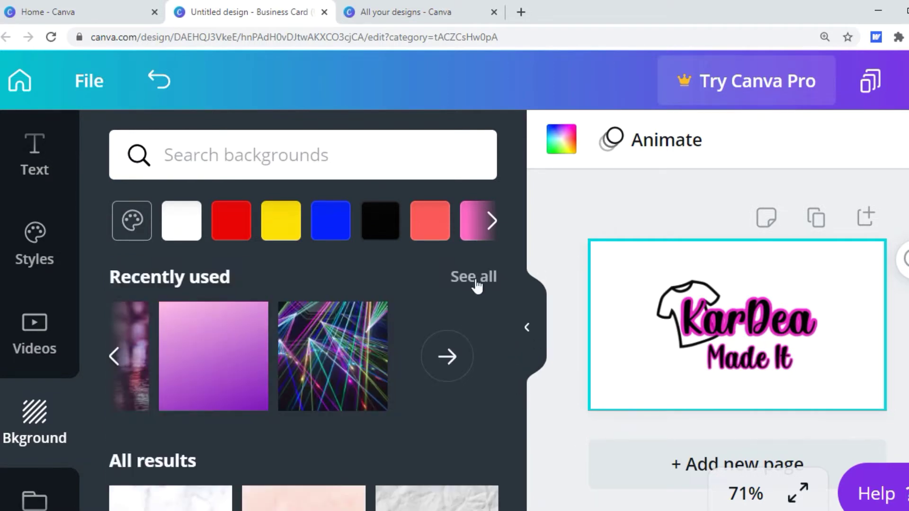
Apply the pink-teal polygon background to the card
left_click(114, 358)
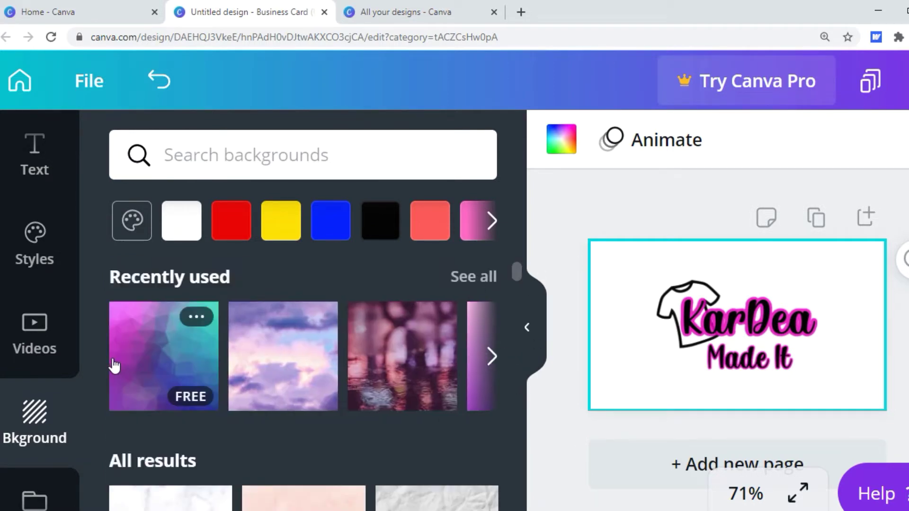
left_click(124, 371)
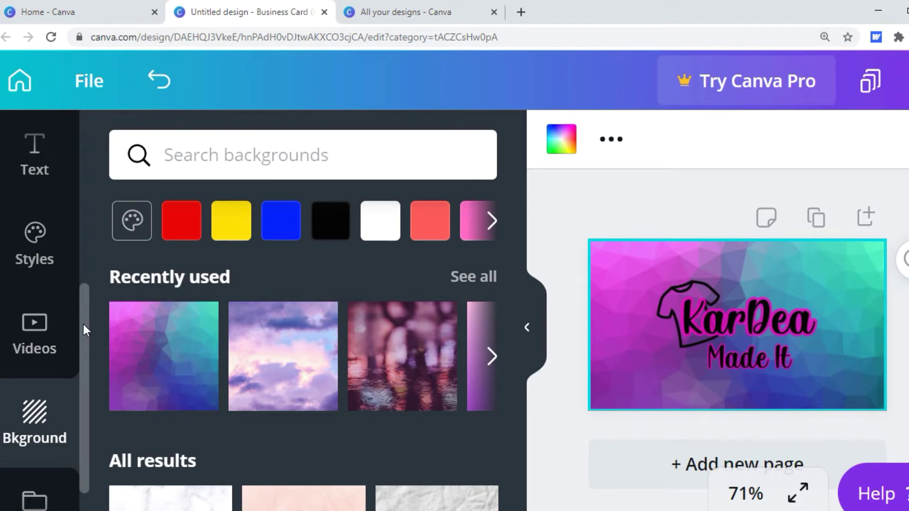
left_click_drag(83, 324, 85, 265)
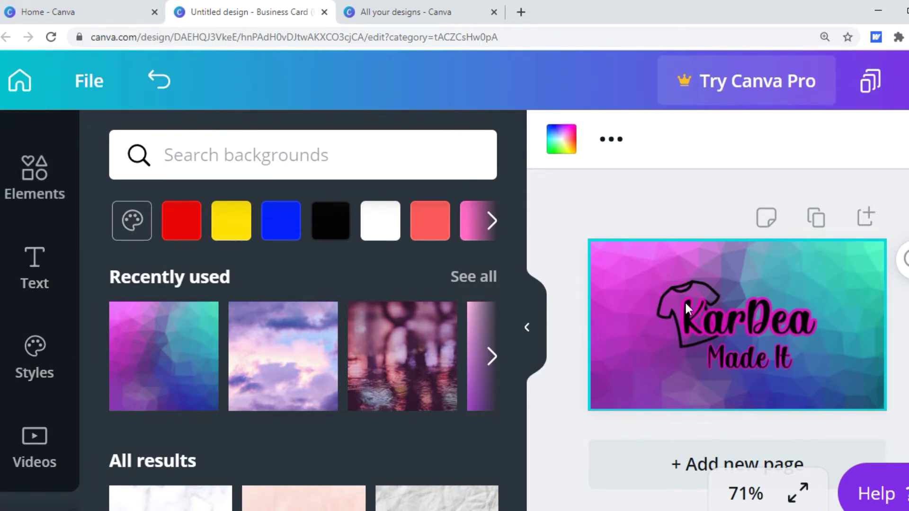
Search Elements for 'square' and add a square shape to the card
left_click(38, 189)
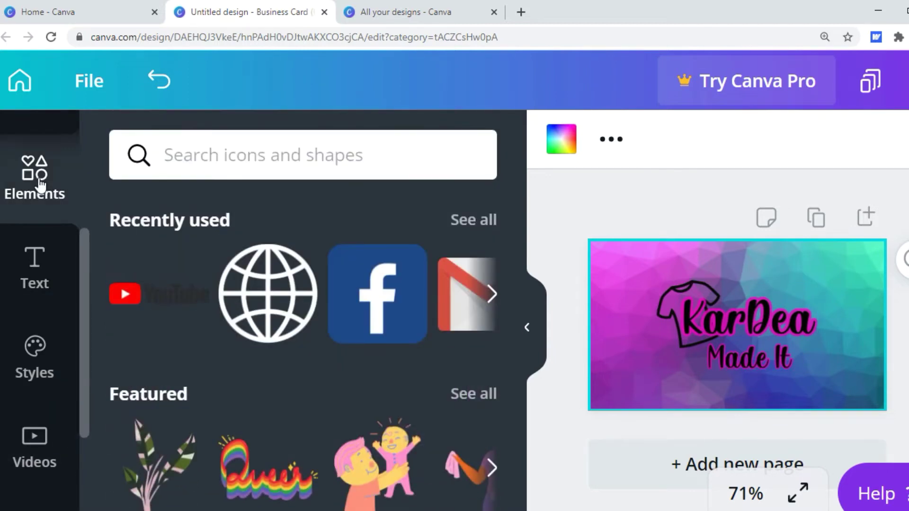
left_click(215, 150)
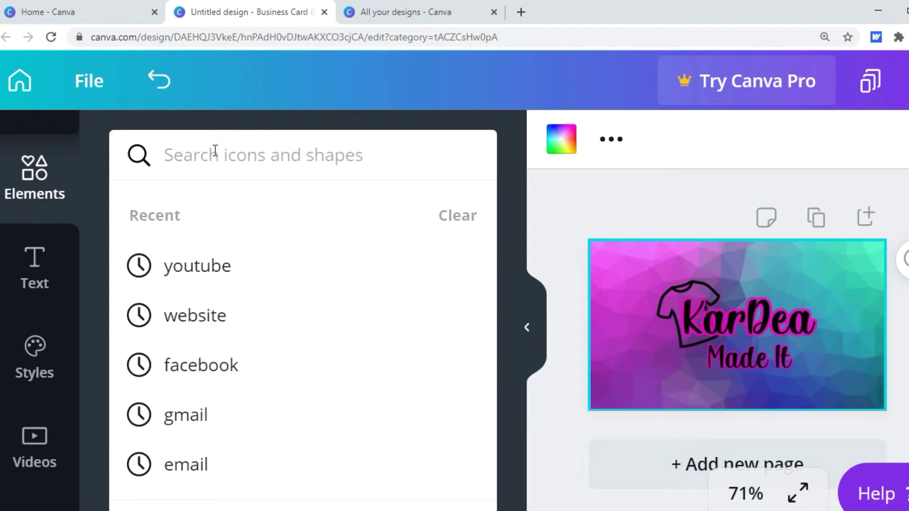
type("square")
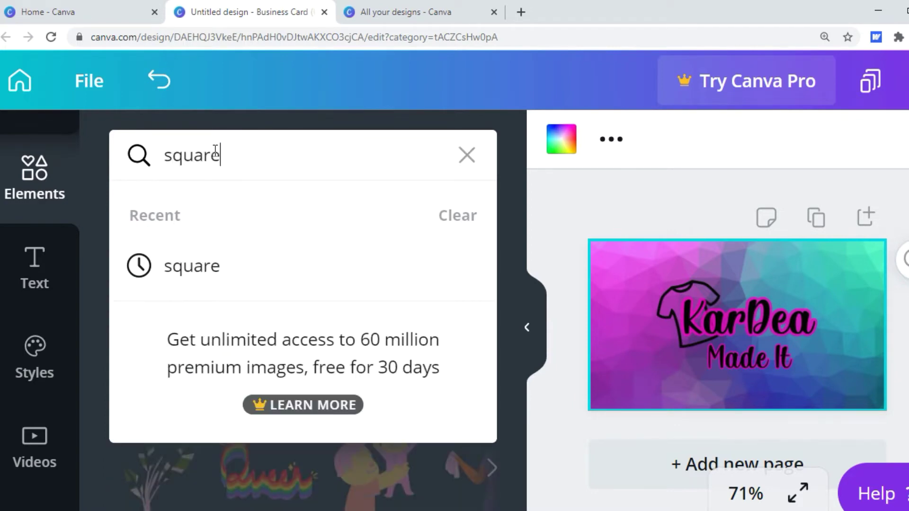
left_click(208, 273)
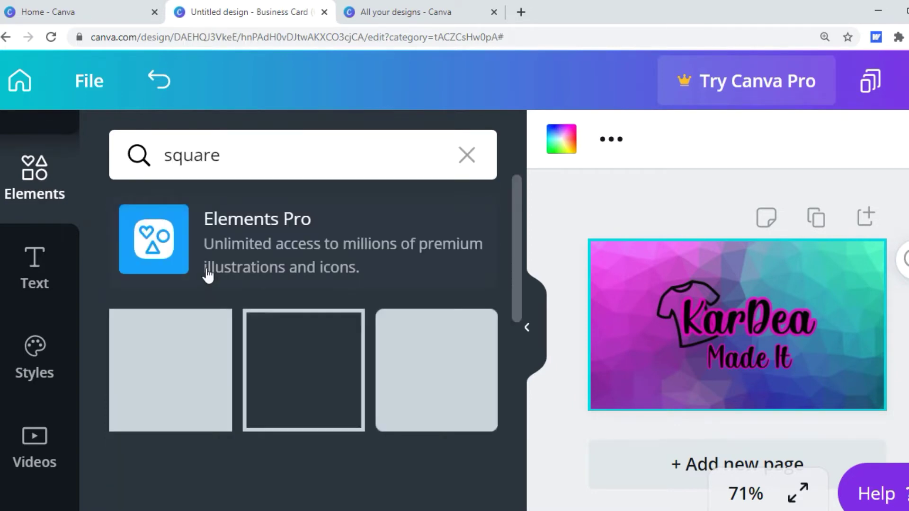
left_click(198, 375)
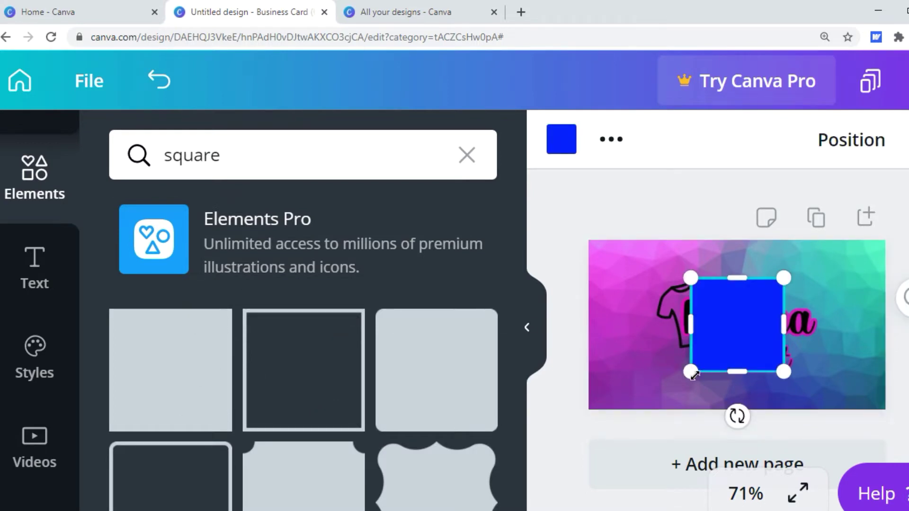
Stretch the square into a rectangle across most of the card and send it behind the logo
left_click_drag(692, 374, 653, 408)
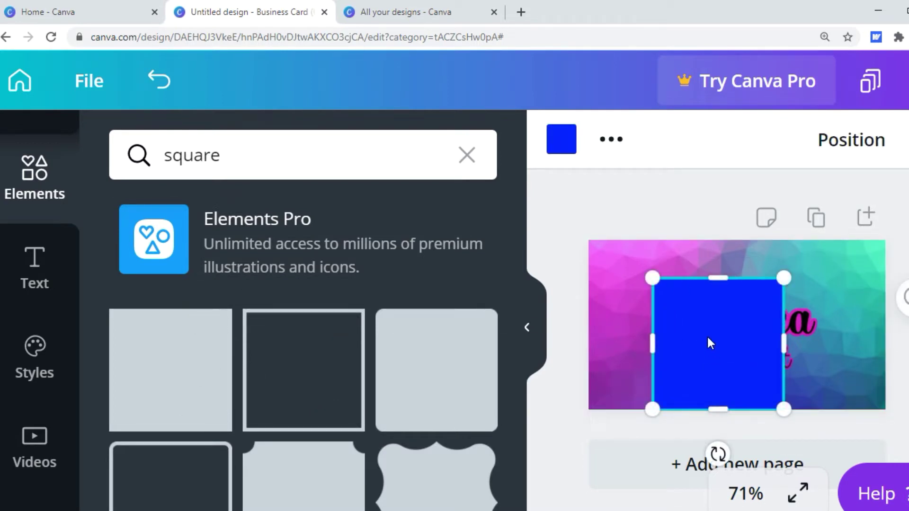
left_click_drag(710, 343, 709, 324)
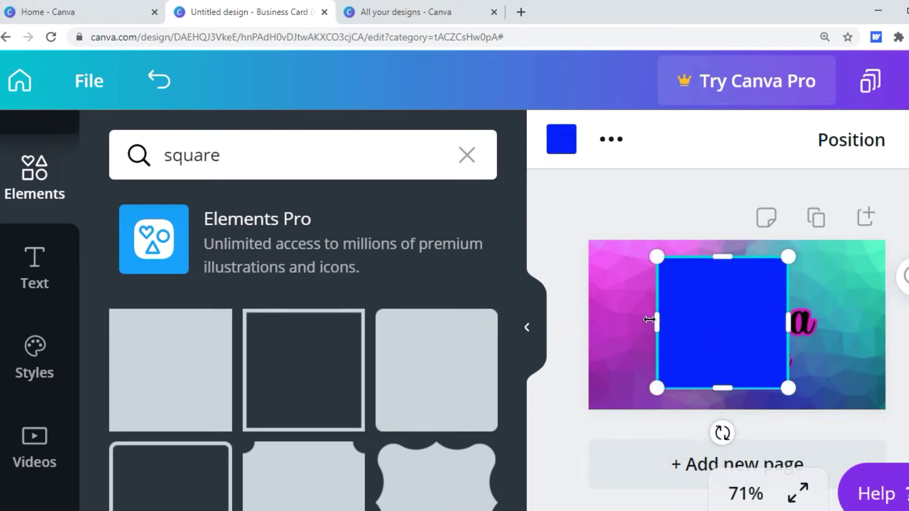
left_click_drag(649, 320, 606, 320)
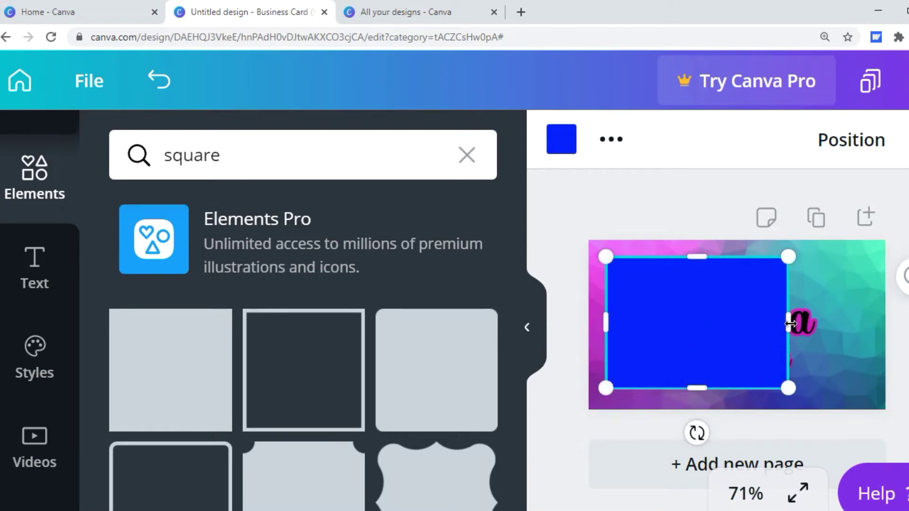
left_click_drag(790, 324, 868, 305)
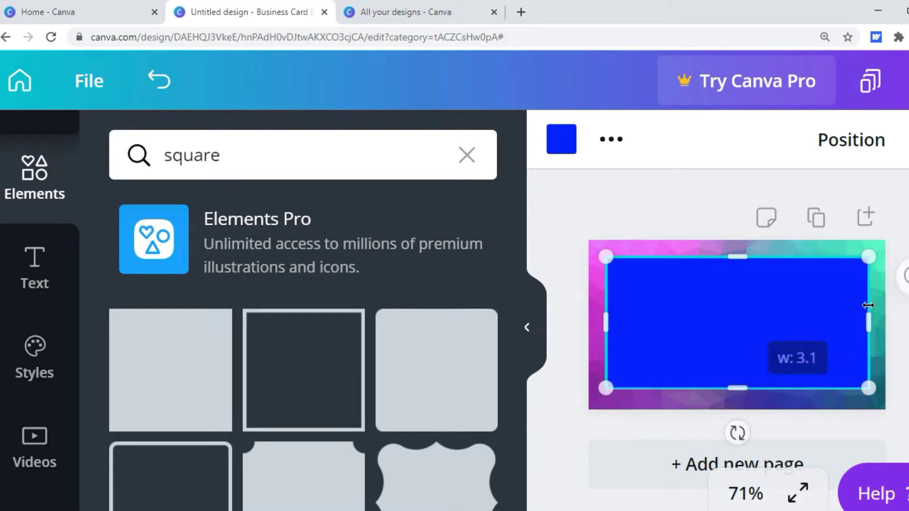
right_click(834, 316)
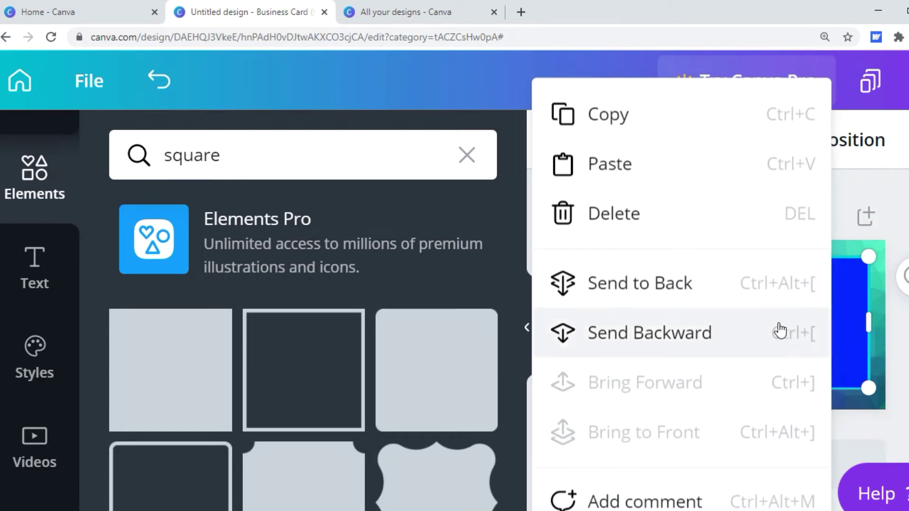
left_click(762, 340)
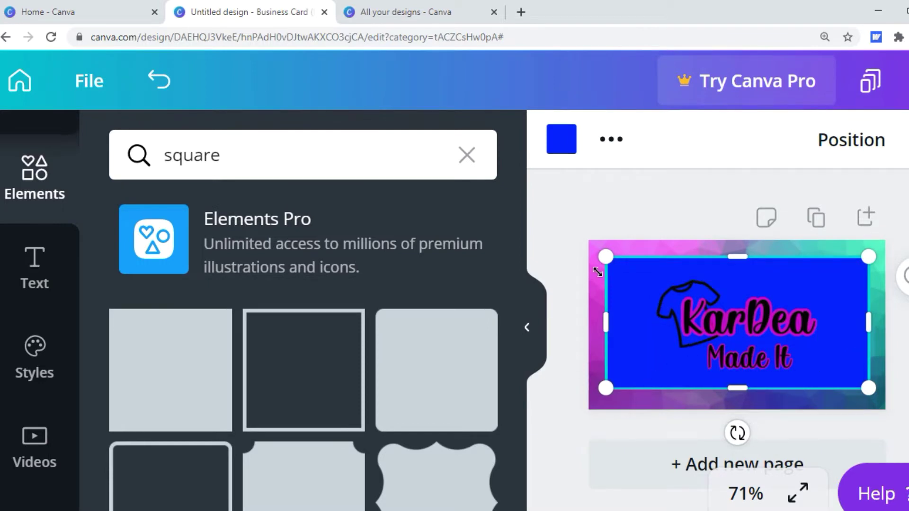
left_click(566, 163)
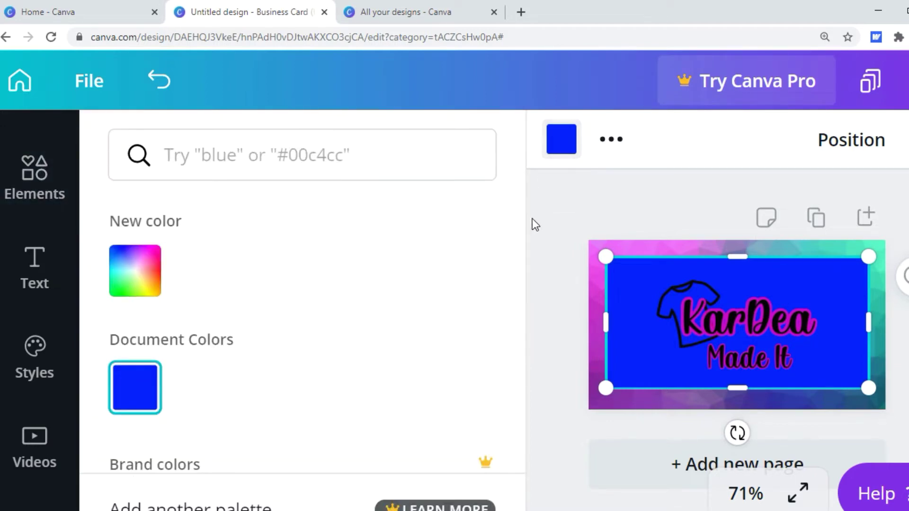
Recolour the rectangle to pure white #FFFFFF with the custom colour picker
left_click_drag(518, 226, 512, 199)
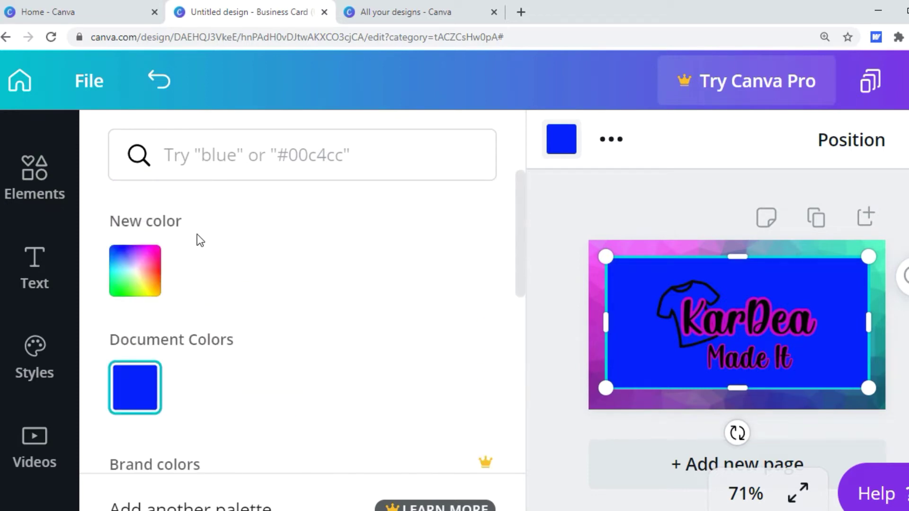
left_click(136, 270)
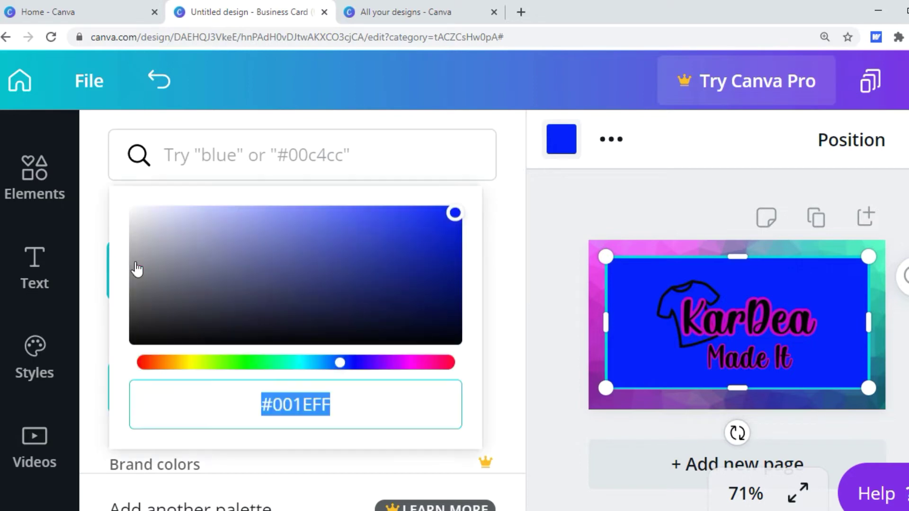
left_click(135, 213)
left_click(126, 211)
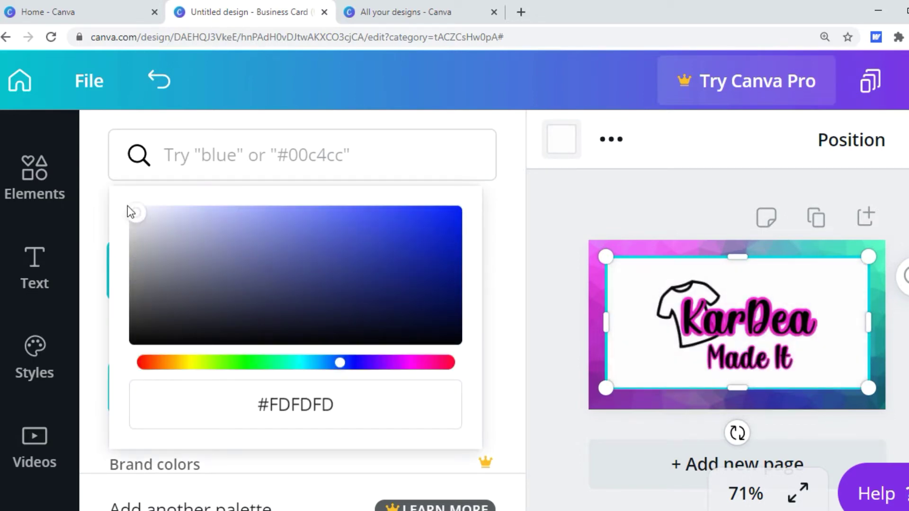
left_click(121, 206)
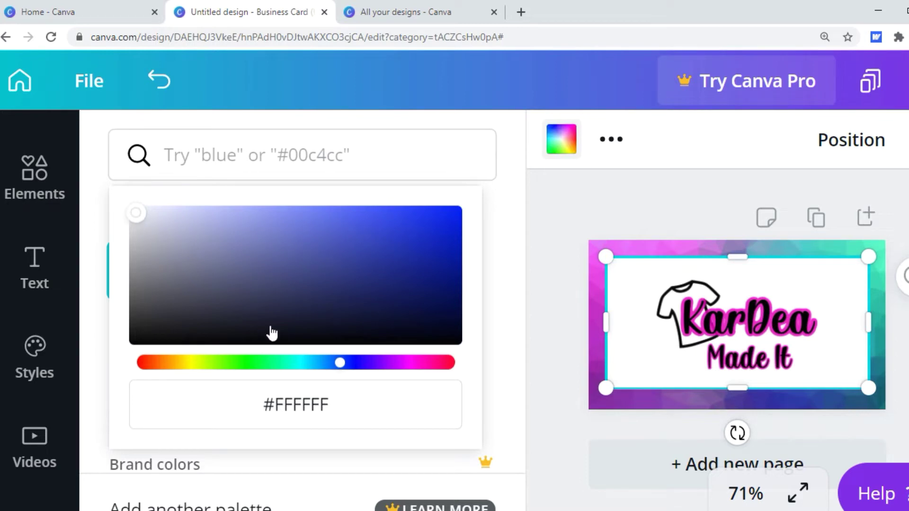
key("Escape")
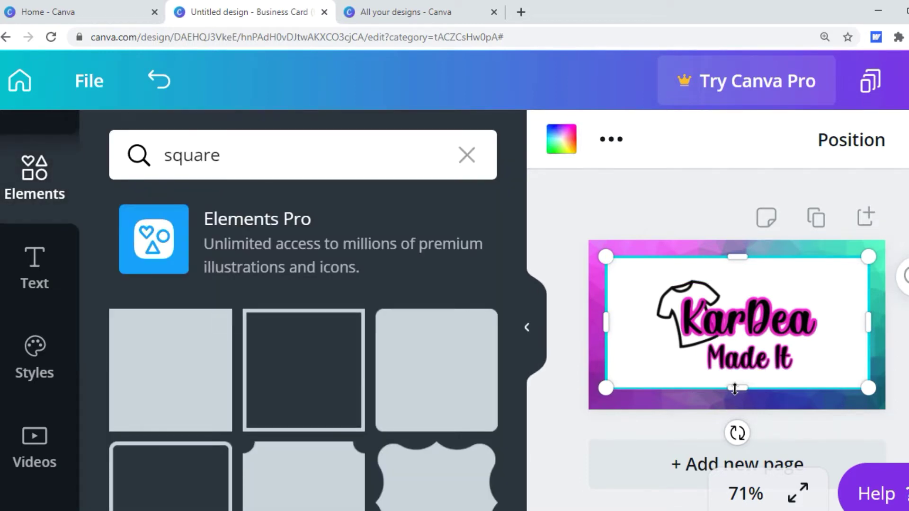
Stretch the white panel slightly taller, then enlarge and centre the KarDea logo on it
left_click_drag(736, 396, 737, 400)
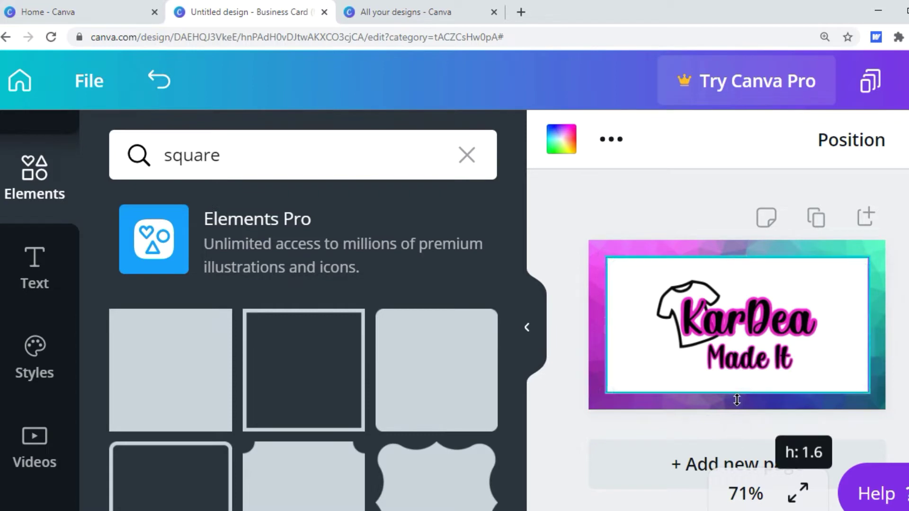
left_click(725, 212)
left_click(660, 290)
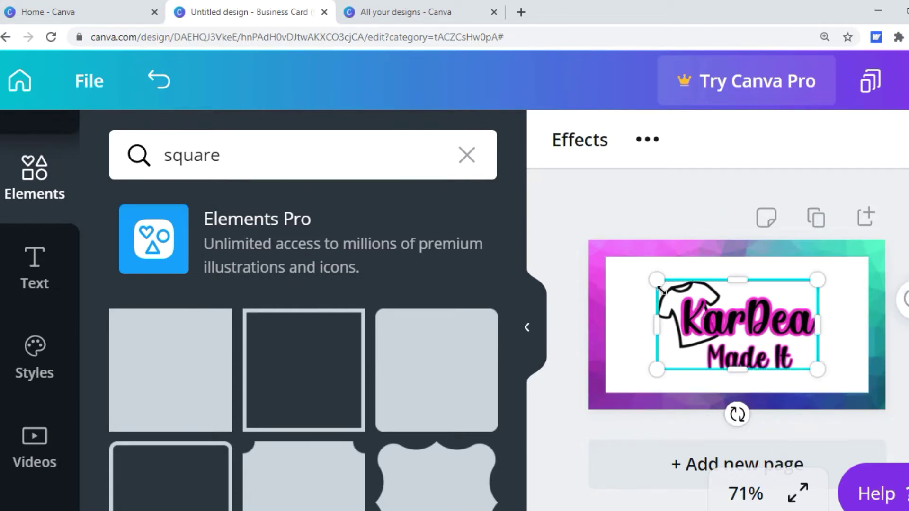
left_click_drag(652, 279, 633, 267)
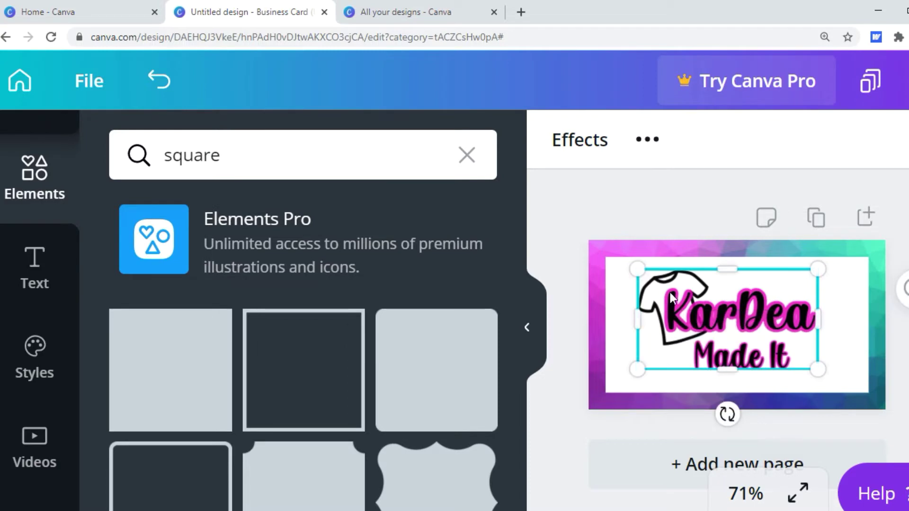
mouse_move(672, 296)
left_mouse_down()
mouse_move(690, 299)
mouse_move(623, 260)
mouse_move(683, 306)
left_mouse_up()
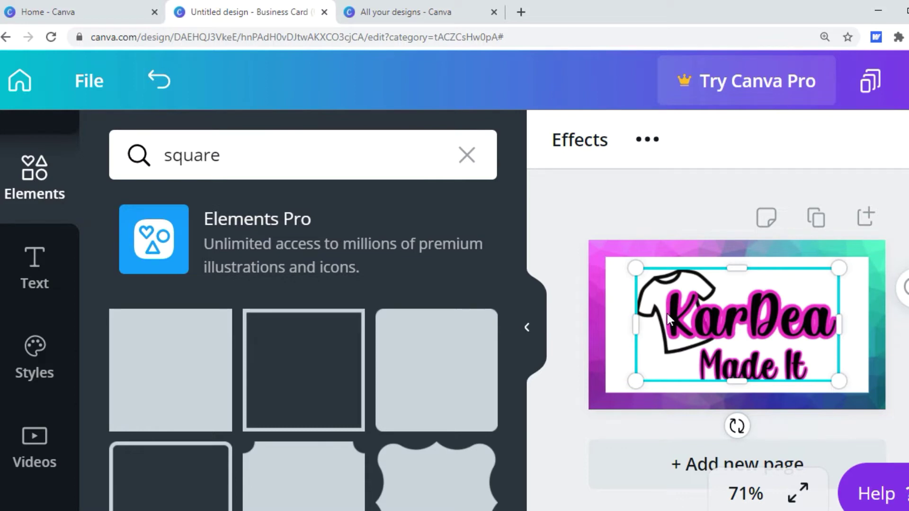
left_click(598, 200)
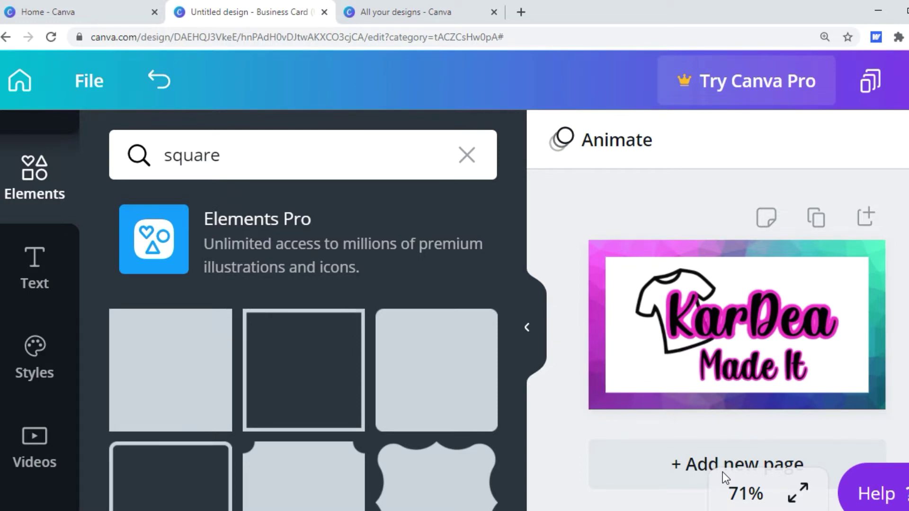
left_click(610, 380)
Resize the white panel, then delete the selected element
left_click_drag(604, 399, 604, 380)
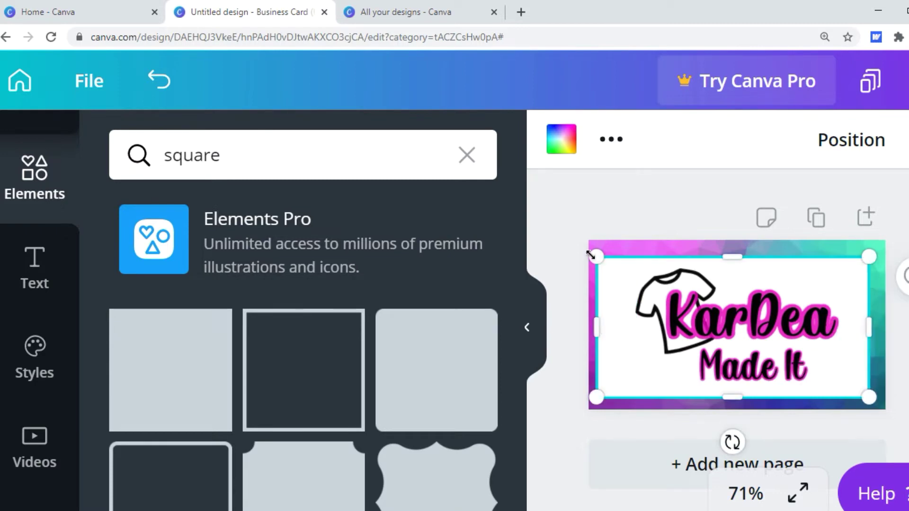
left_click_drag(596, 327, 606, 327)
scroll(509, 407, "down", 5)
scroll(509, 407, "down", 3)
key("Delete")
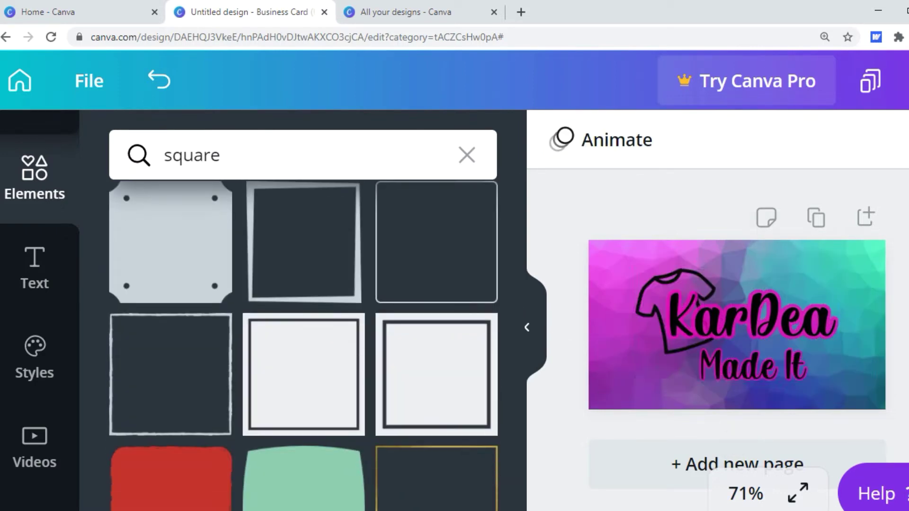
Add a blue square and stretch it into a rectangle centred over nearly the whole card
left_click(327, 396)
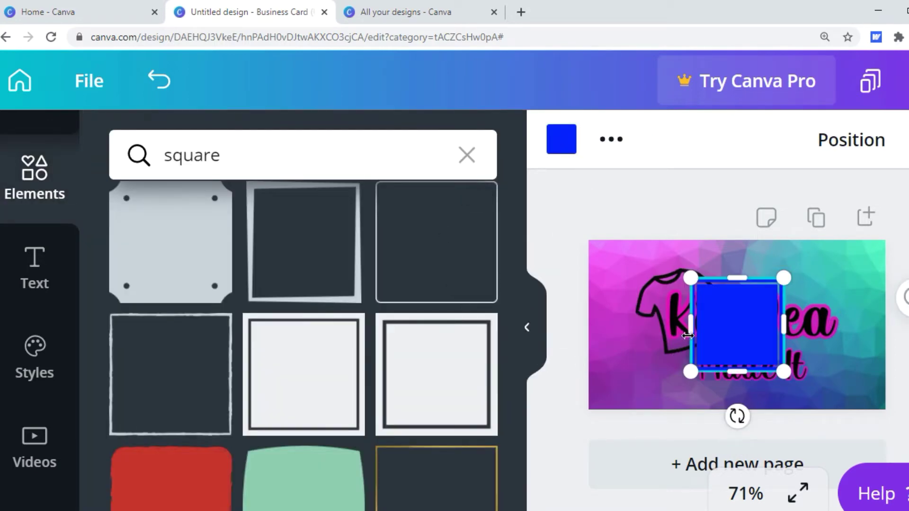
left_click_drag(689, 325, 604, 279)
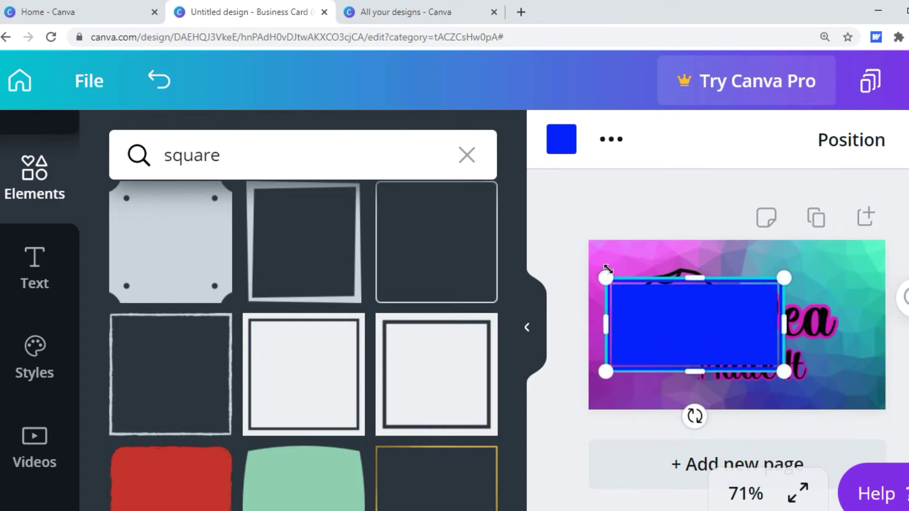
left_click(604, 278)
left_click_drag(784, 372, 859, 396)
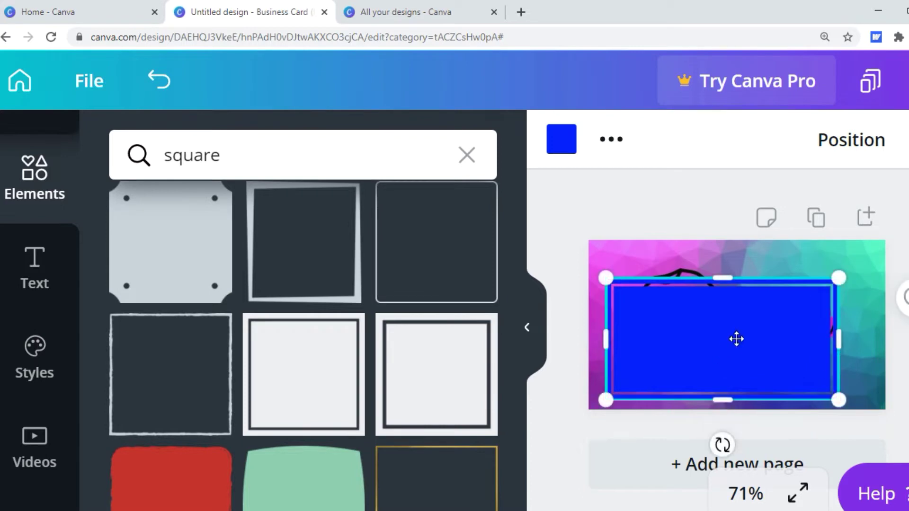
left_click_drag(734, 339, 740, 334)
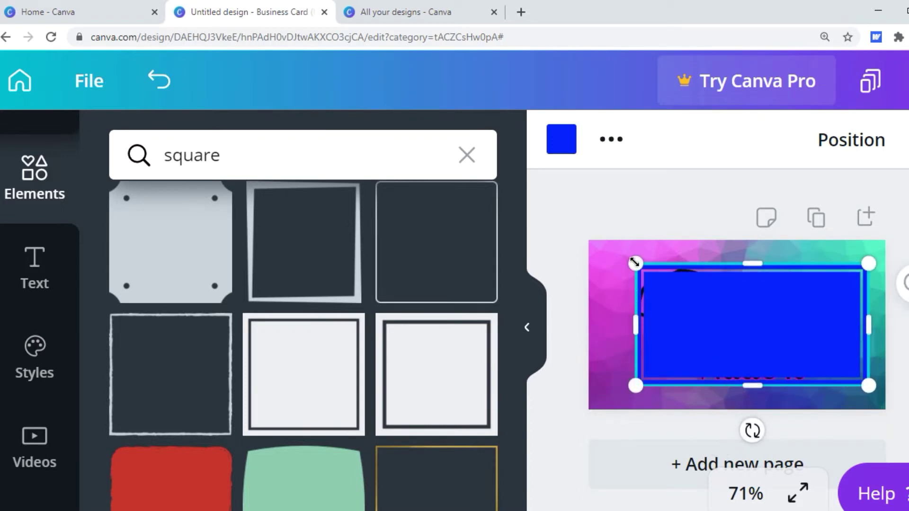
left_click_drag(634, 261, 600, 255)
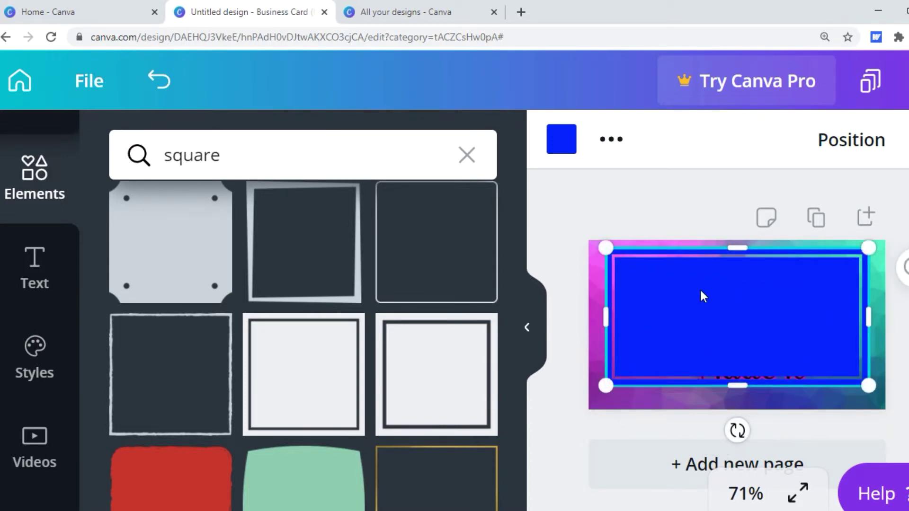
left_click_drag(703, 296, 702, 302)
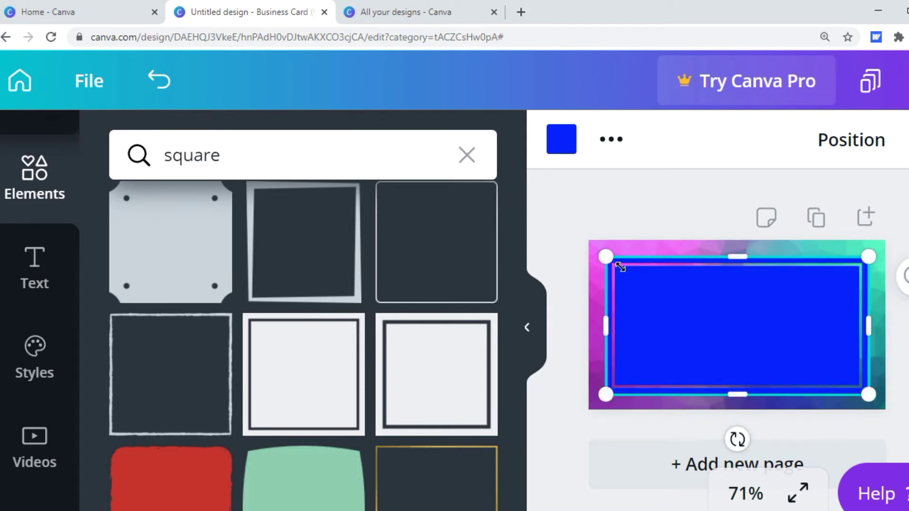
left_click_drag(597, 255, 592, 246)
left_click_drag(649, 294, 657, 291)
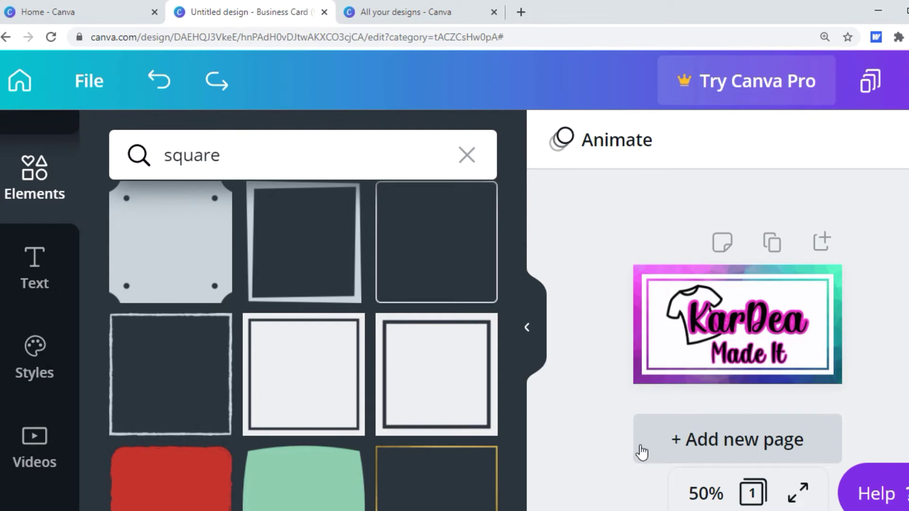
Add a second page and apply the recently used purple-teal polygon background to it
left_click(682, 438)
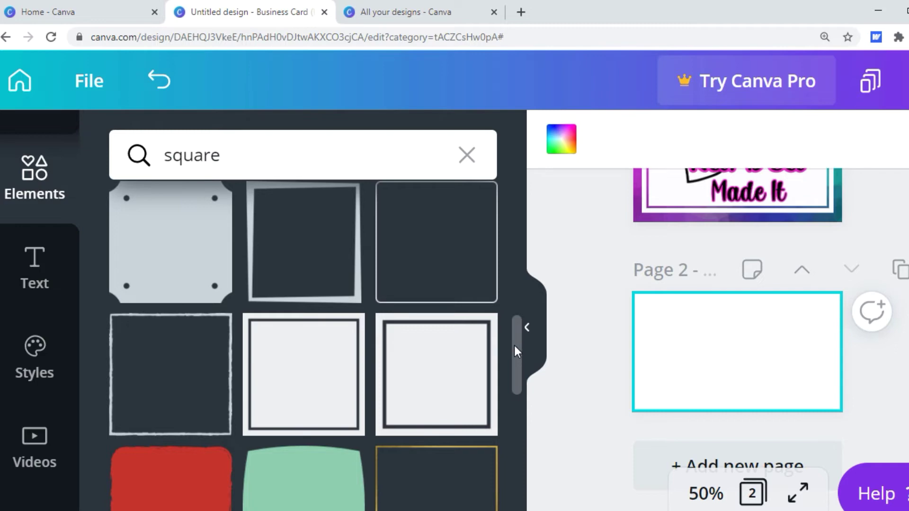
scroll(76, 279, "down", 3)
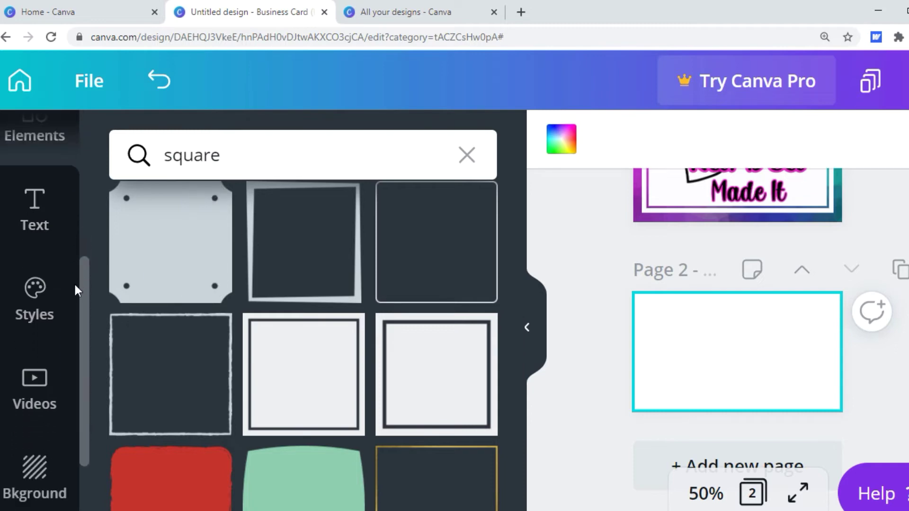
left_click(41, 417)
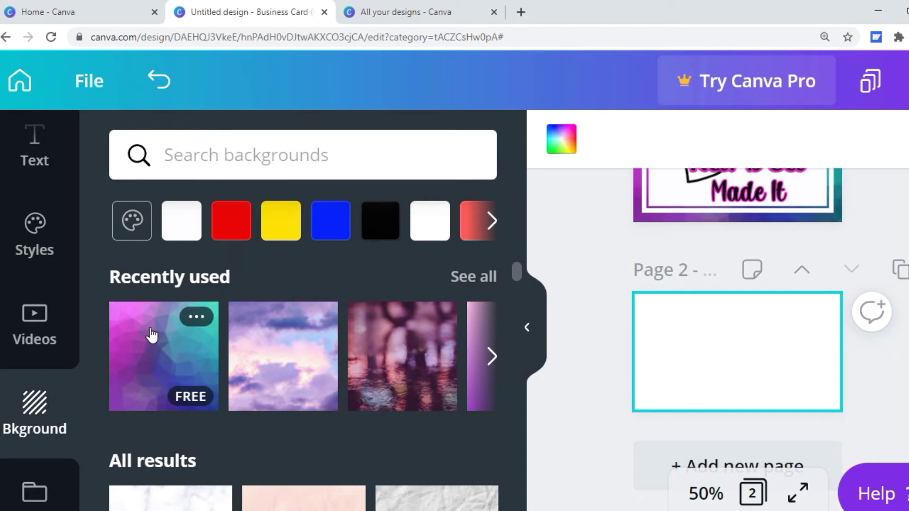
left_click(163, 342)
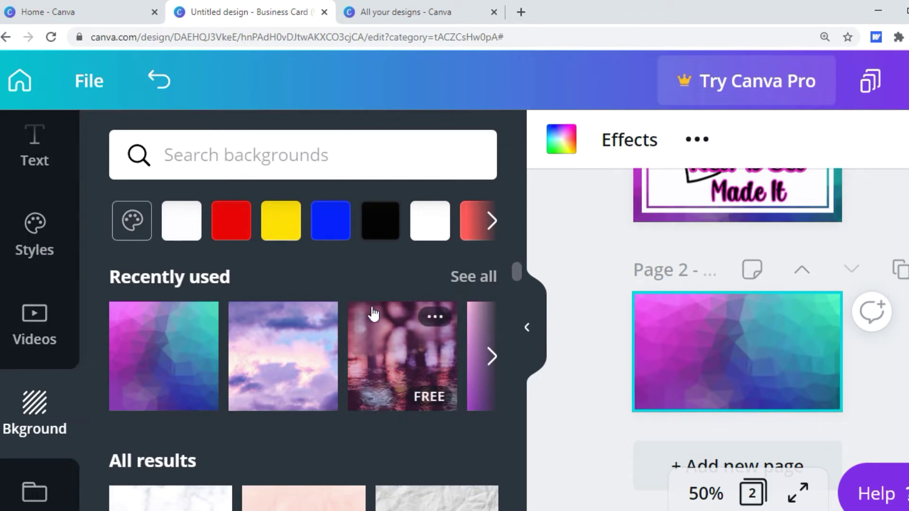
scroll(79, 298, "up", 3)
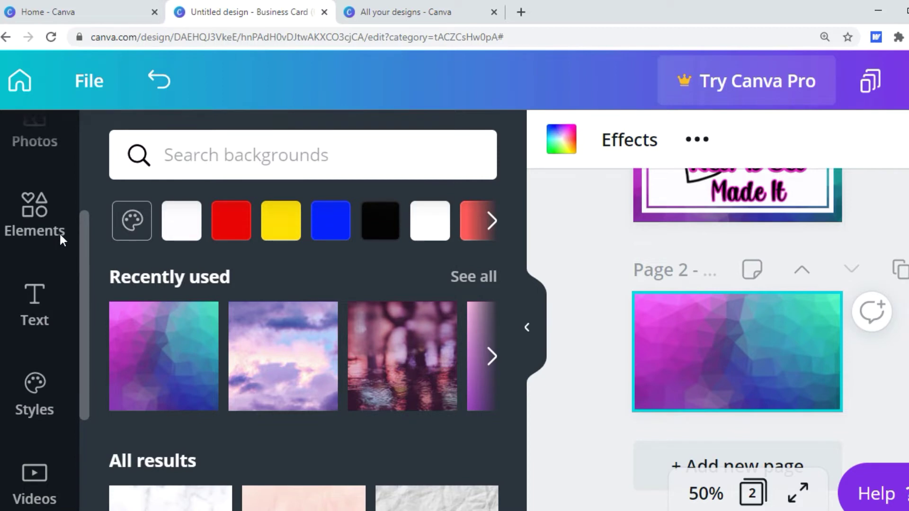
Add a square to page 2 and stretch it to nearly fill the card
left_click(39, 232)
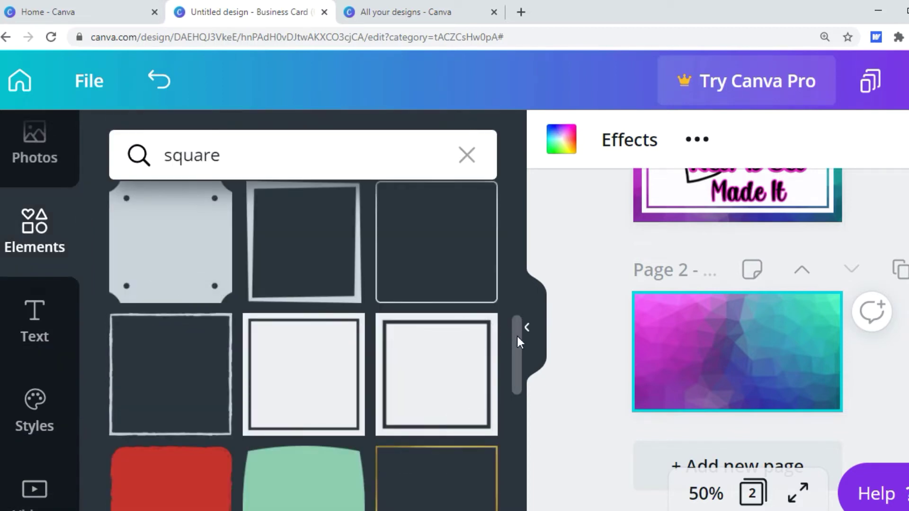
left_click_drag(517, 332, 499, 192)
left_click(197, 358)
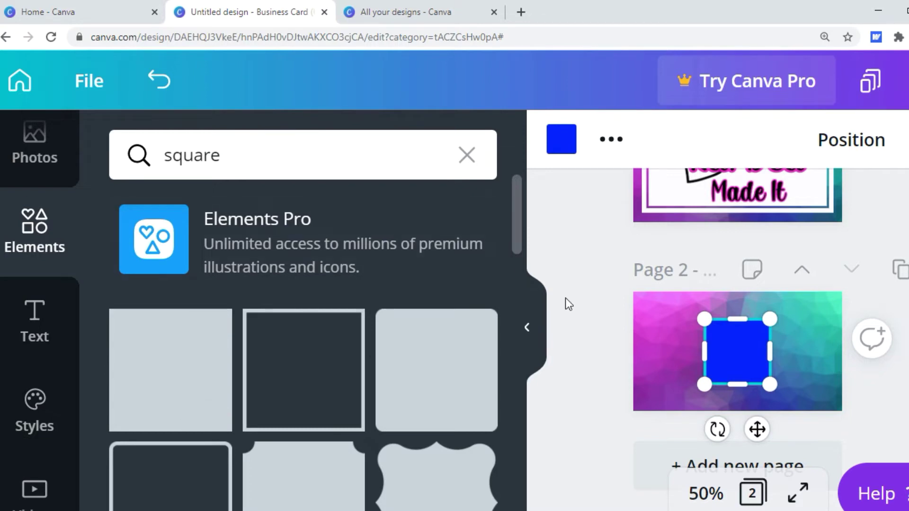
left_click_drag(699, 327, 687, 303)
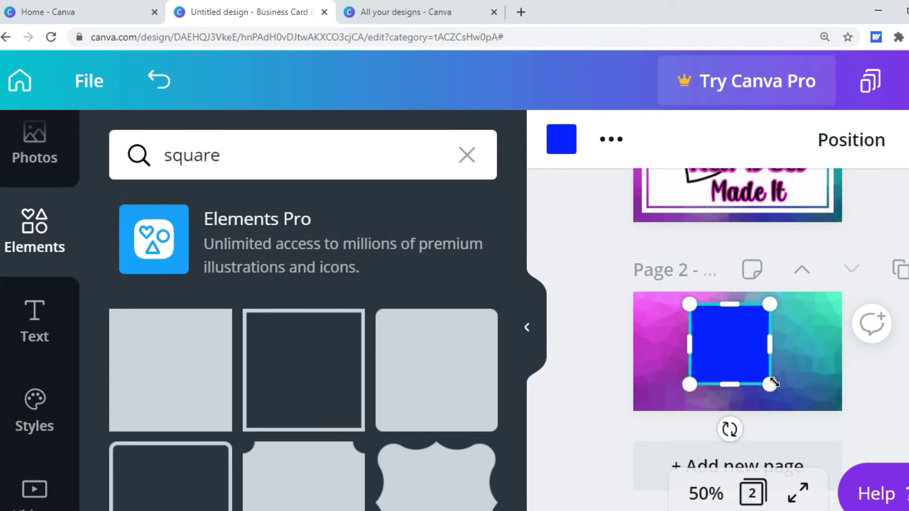
left_click_drag(773, 383, 800, 385)
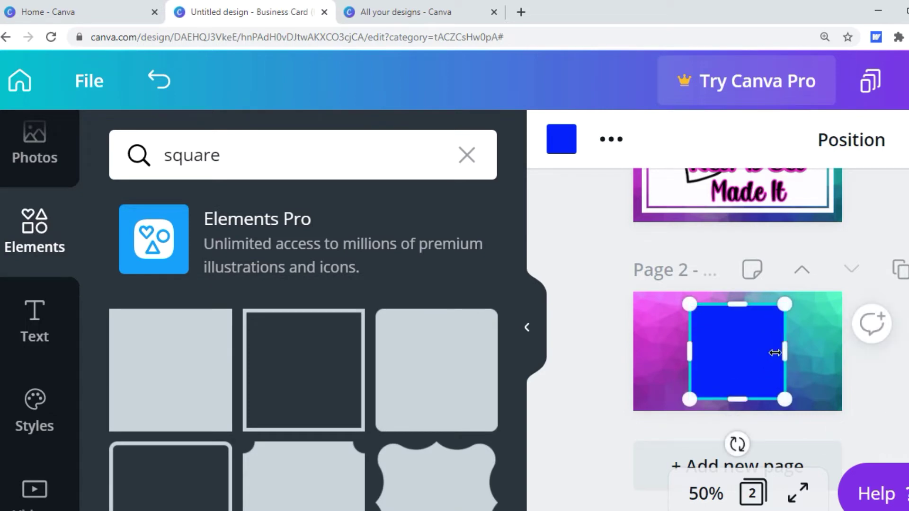
left_click_drag(784, 349, 822, 335)
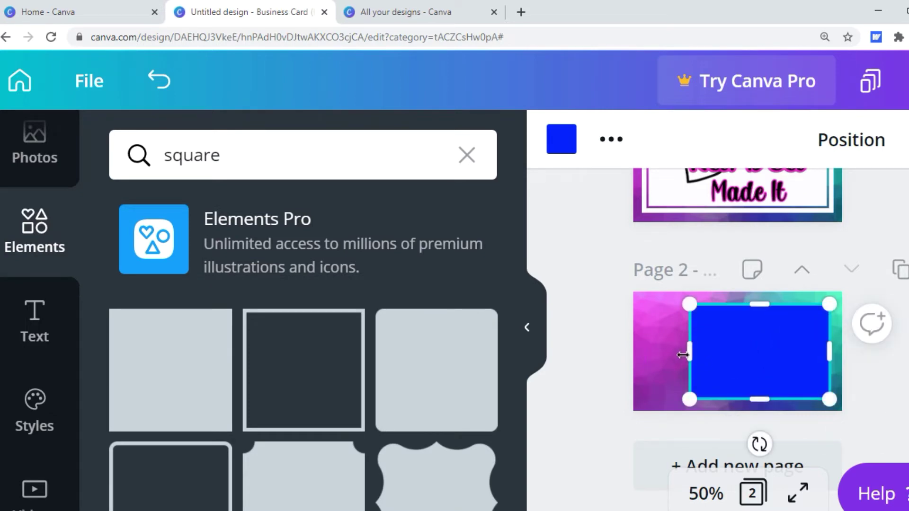
left_click_drag(690, 355, 647, 358)
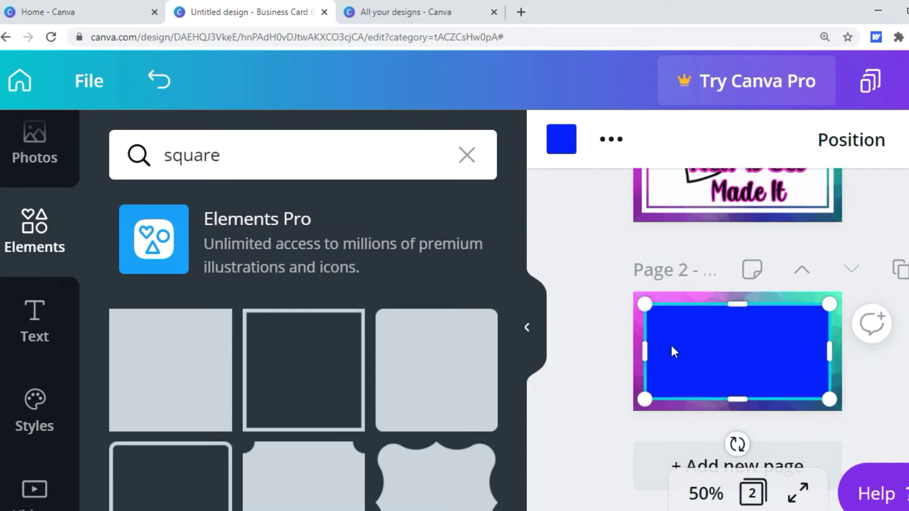
Adjust the rectangle to leave an even gradient border and make it white
left_click(604, 366)
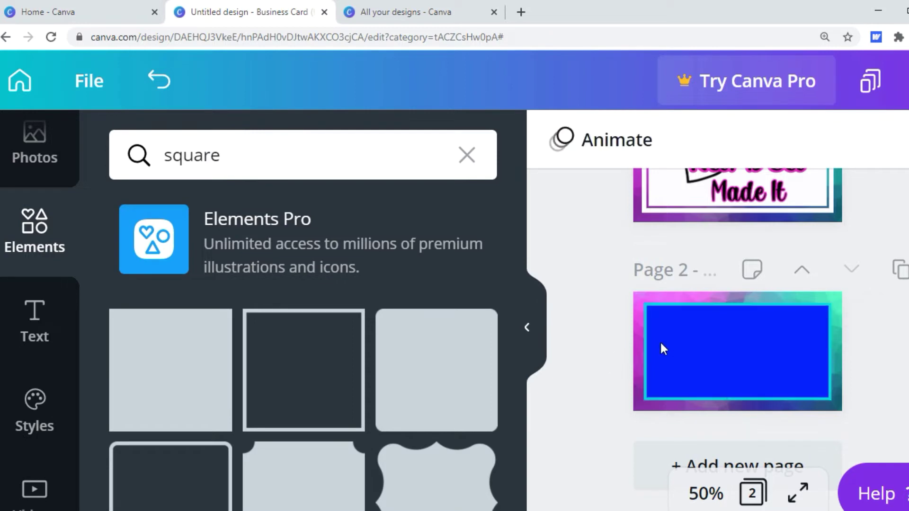
left_click(663, 349)
left_click_drag(648, 346, 650, 346)
left_click(568, 379)
left_click(704, 356)
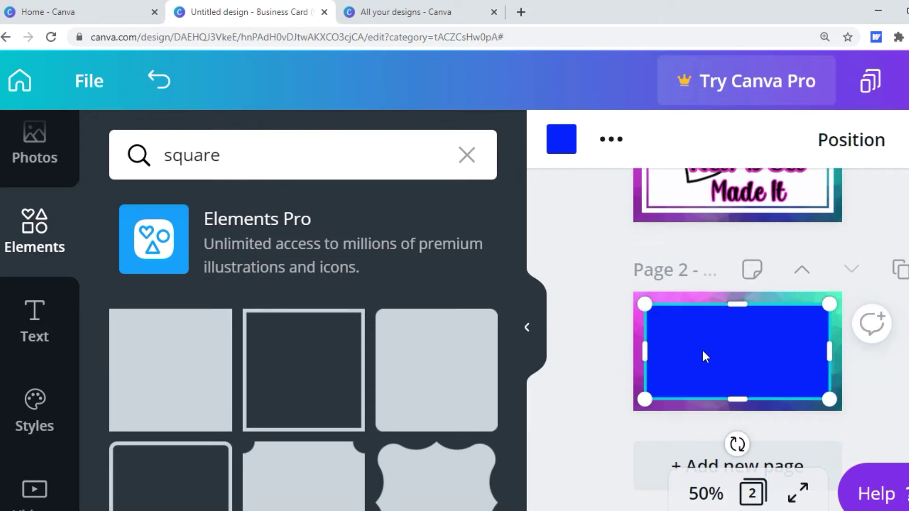
left_click(561, 144)
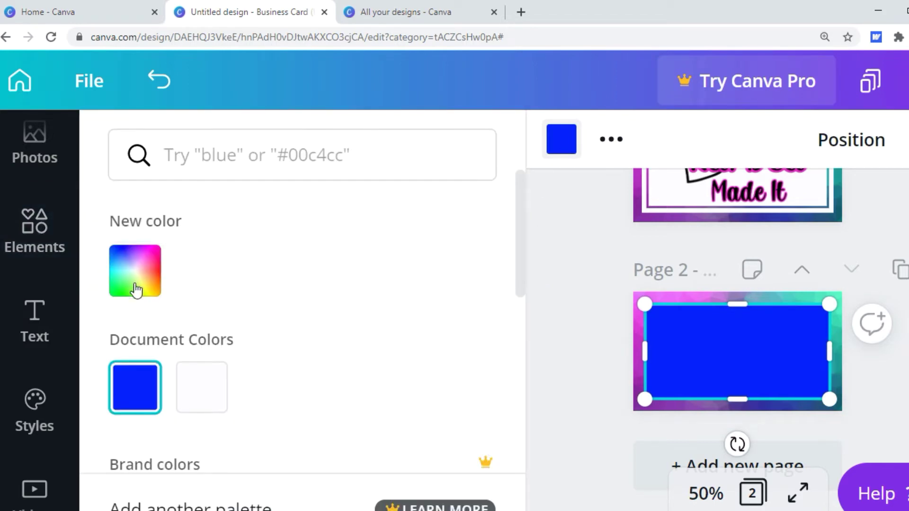
left_click(201, 387)
left_click(584, 325)
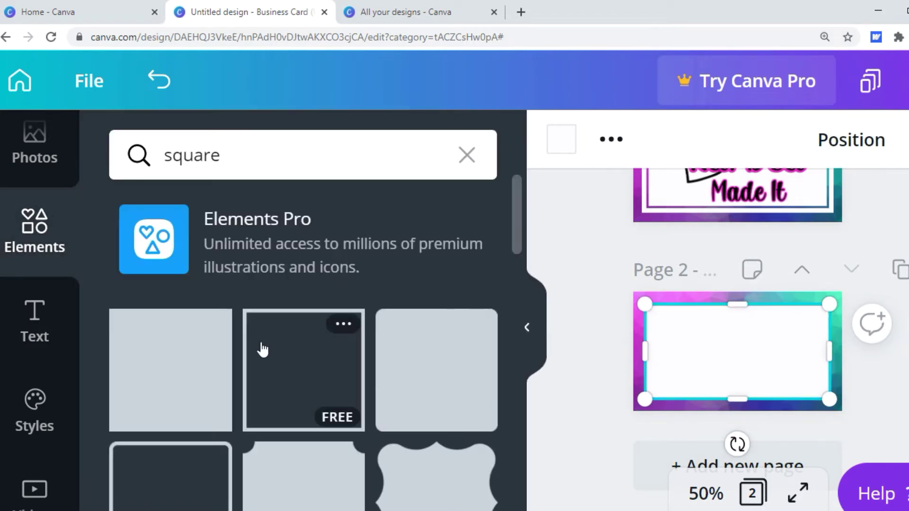
scroll(83, 368, "down", 5)
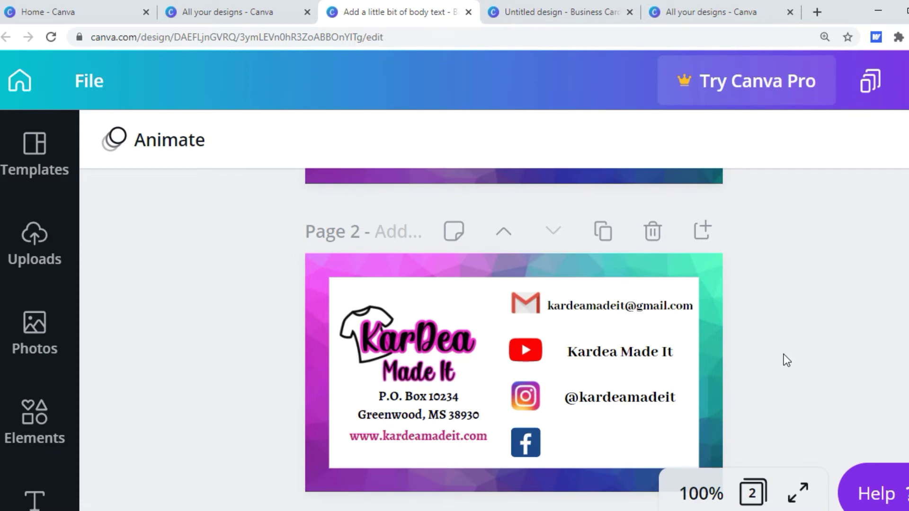
Select the white panel on the finished card back
left_click(686, 374)
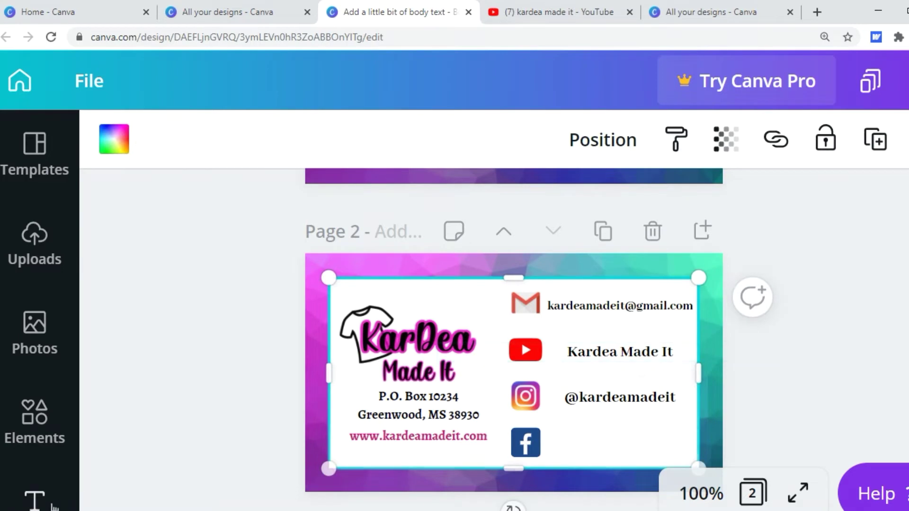
Add a subheading text box and place it beside the Facebook icon
left_click(35, 500)
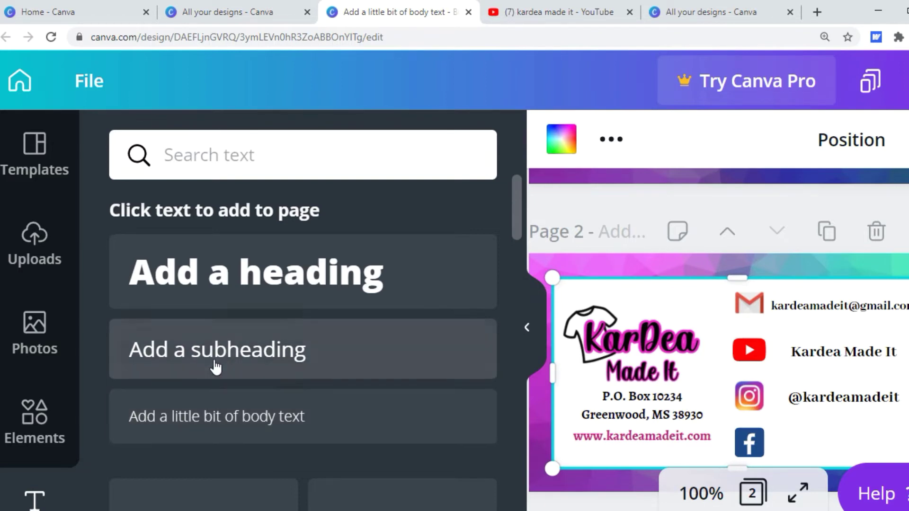
left_click(216, 367)
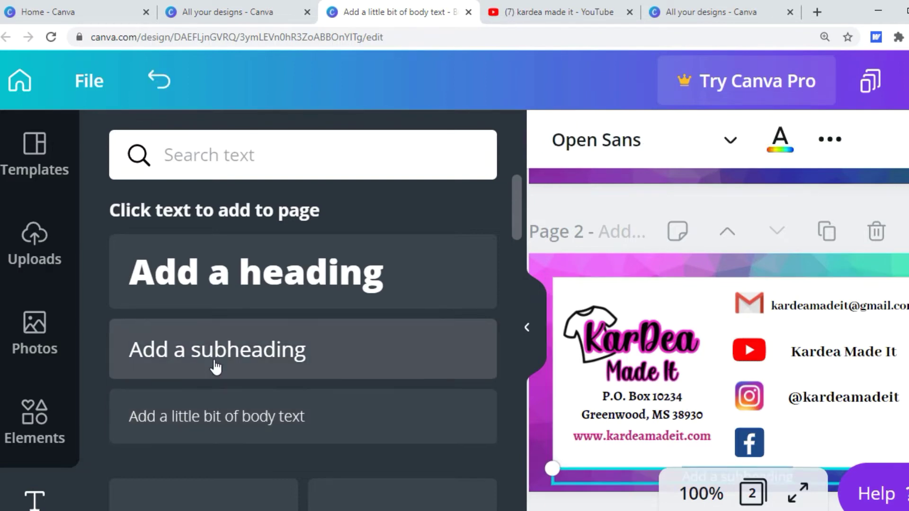
left_click(527, 347)
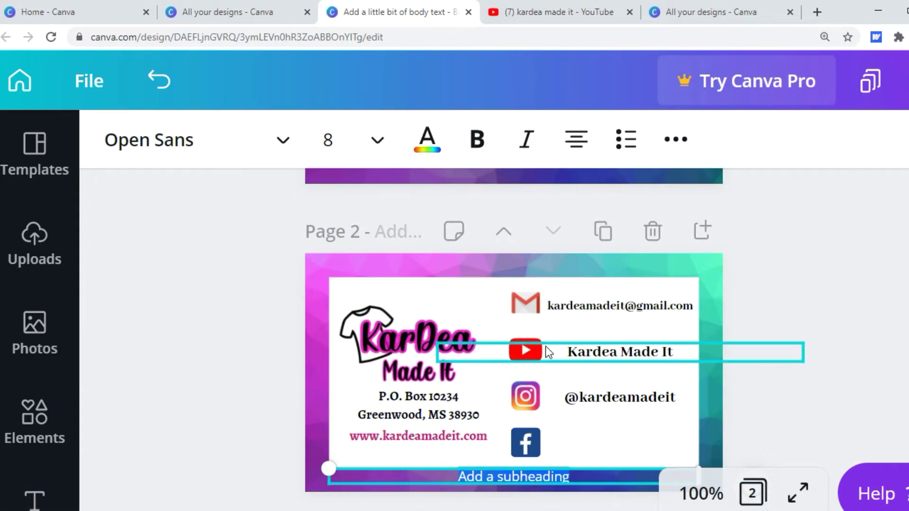
left_click_drag(545, 345, 565, 419)
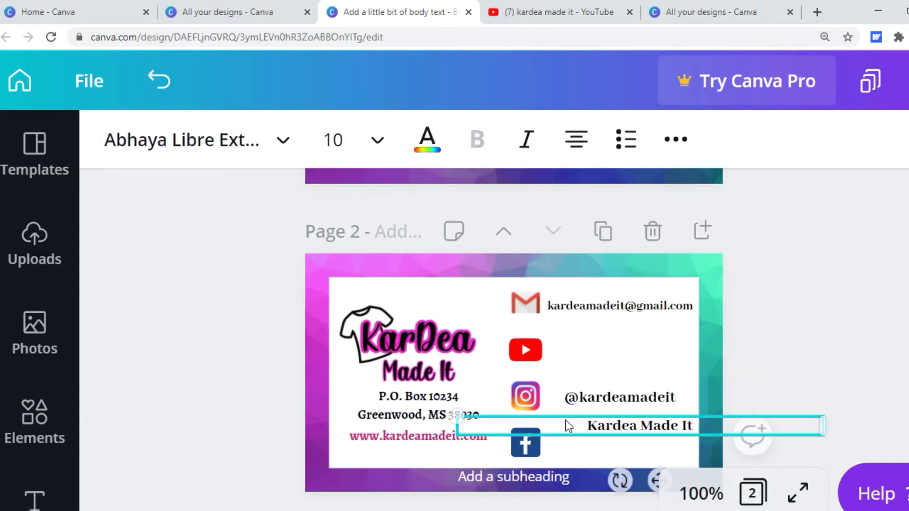
left_click(156, 80)
left_click_drag(470, 478, 577, 444)
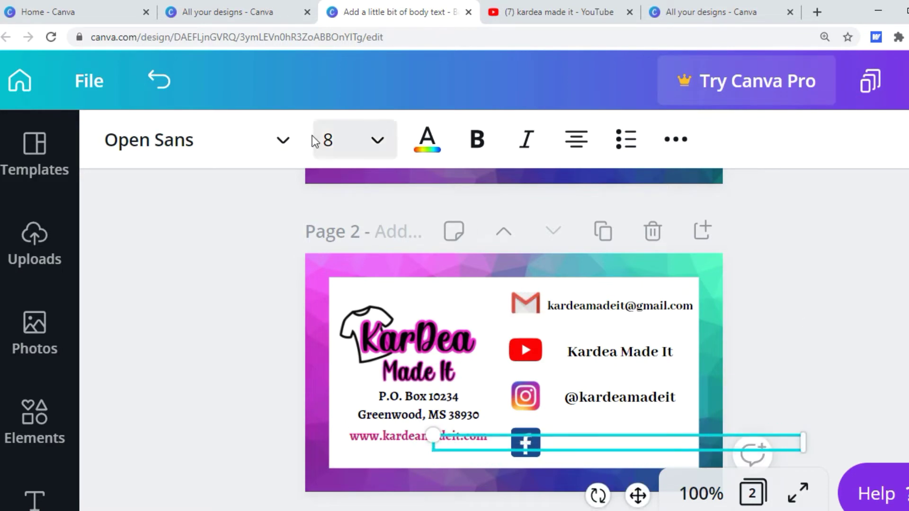
Make the new text black in Abhaya Libre ExtraBold
left_click(427, 139)
left_click(135, 387)
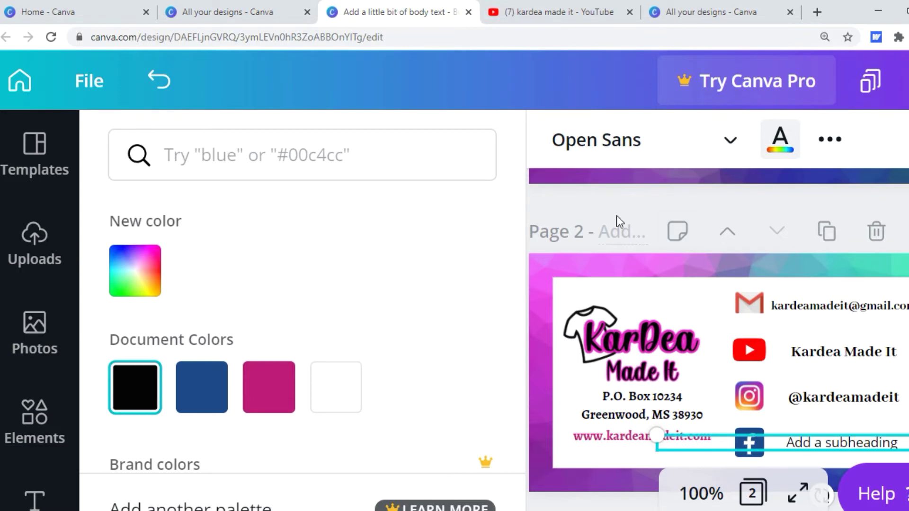
left_click(724, 147)
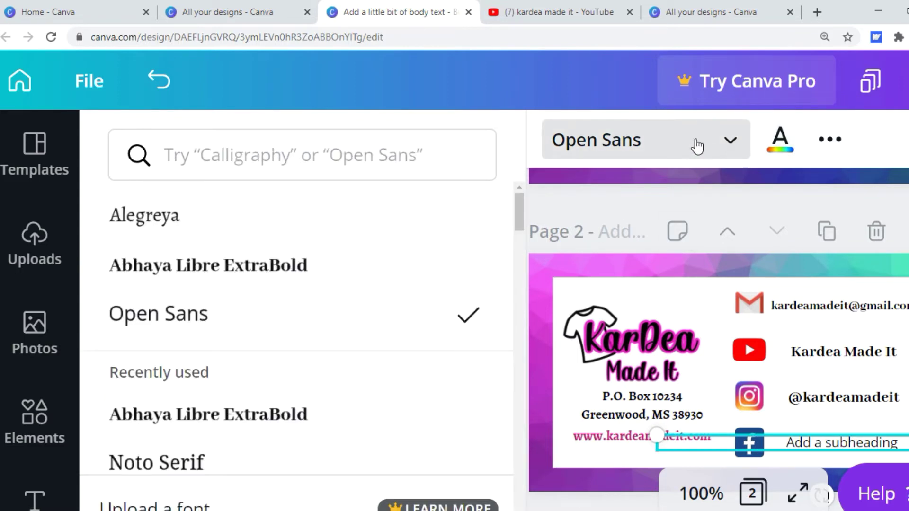
left_click(366, 286)
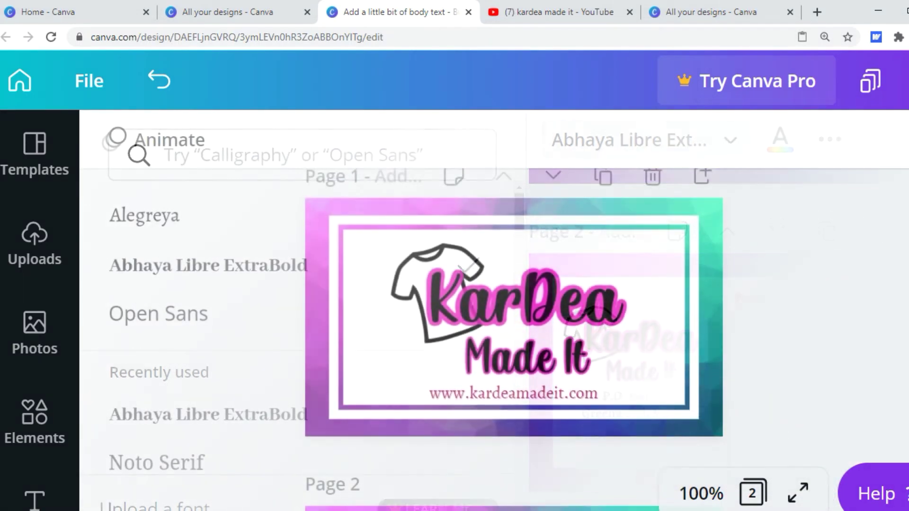
scroll(514, 331, "down", 3)
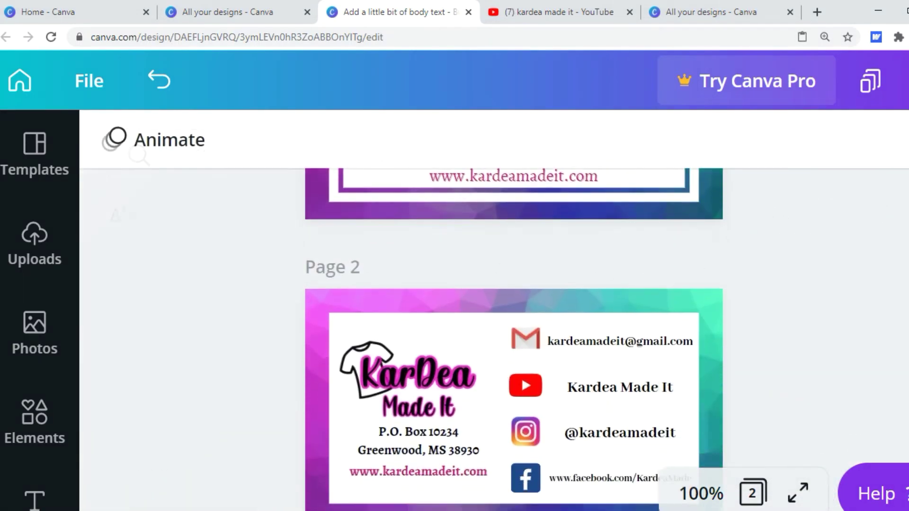
Review both card pages and close the YouTube tab
scroll(514, 338, "down", 1)
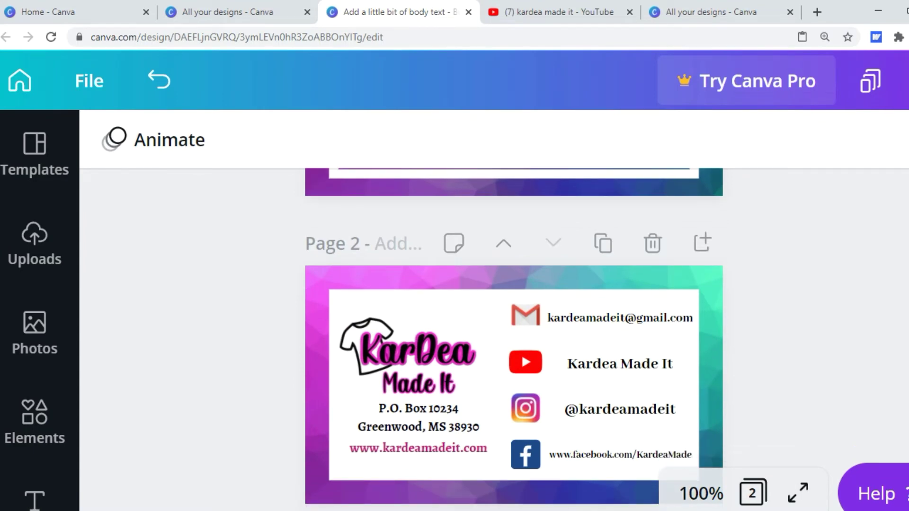
scroll(513, 338, "down", 1)
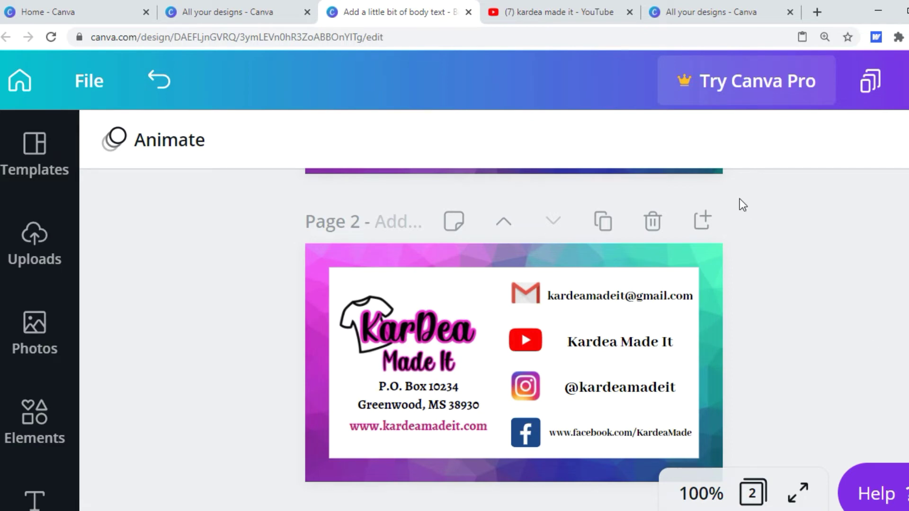
left_click(628, 13)
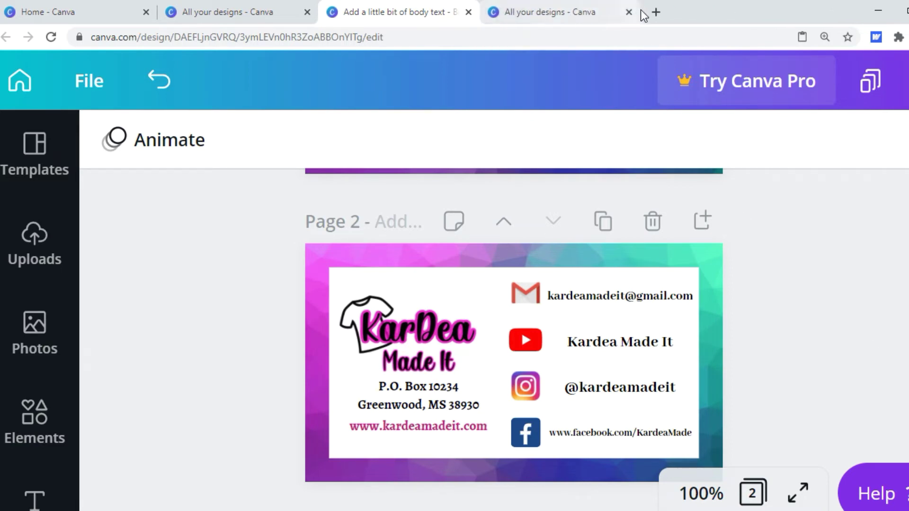
scroll(514, 332, "up", 6)
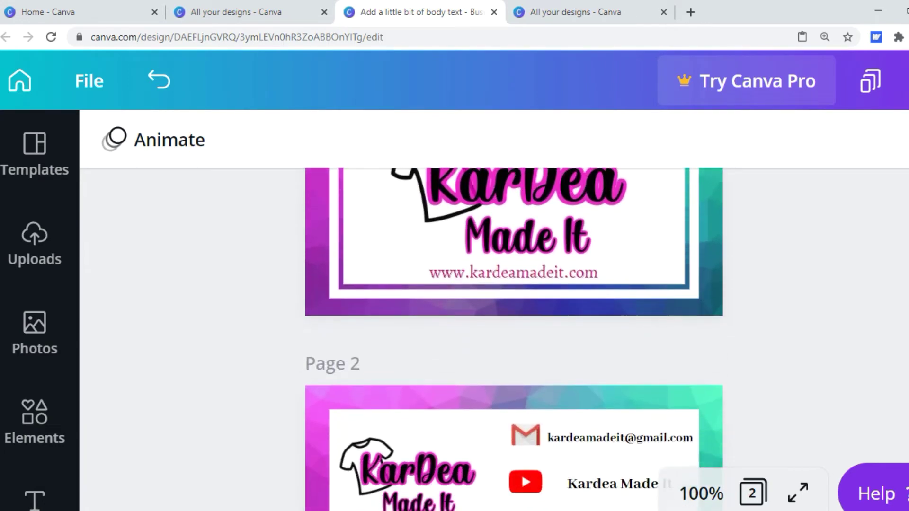
scroll(513, 338, "down", 2)
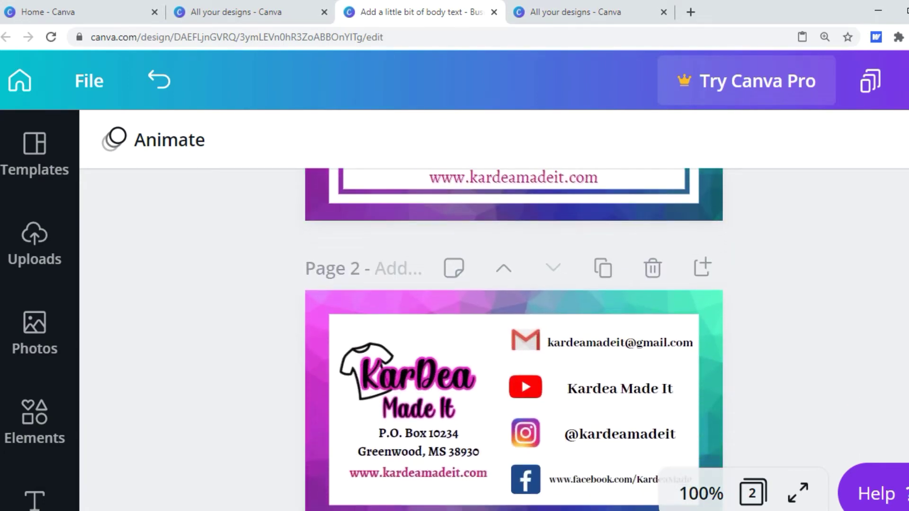
scroll(514, 338, "down", 1)
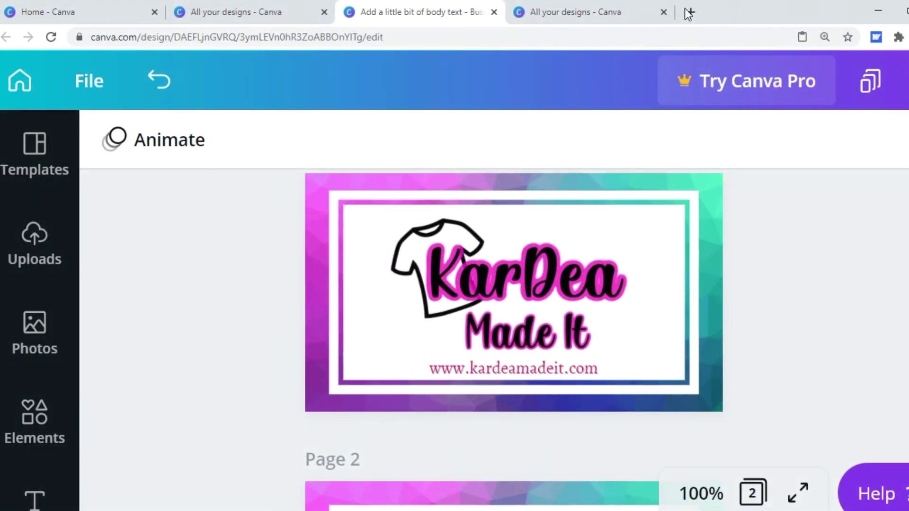
Close both extra All your designs tabs
left_click(663, 12)
left_click(297, 11)
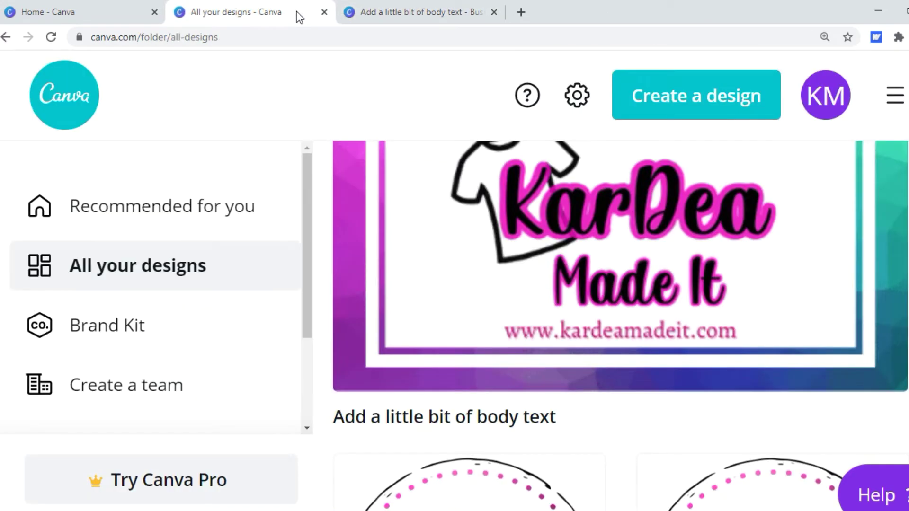
left_click(324, 12)
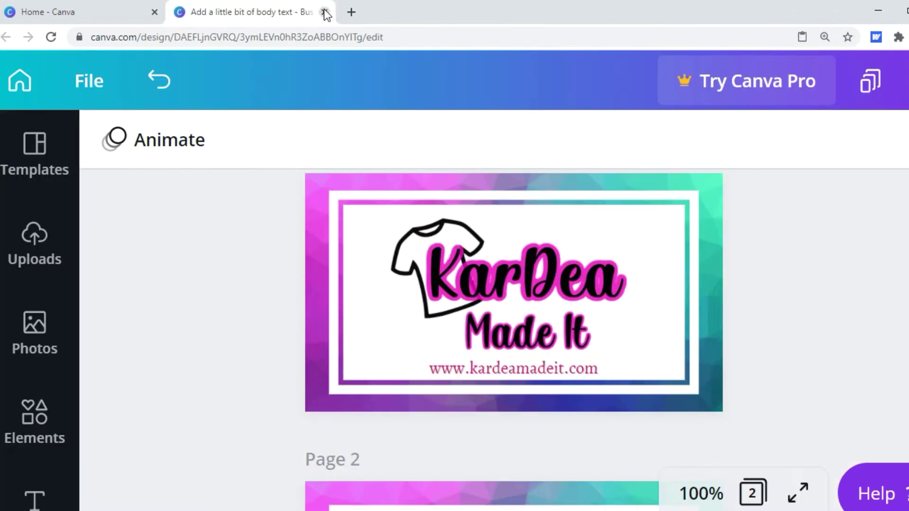
Search 'officedepot' in a new tab and open the Office Depot website
left_click(350, 12)
type("o")
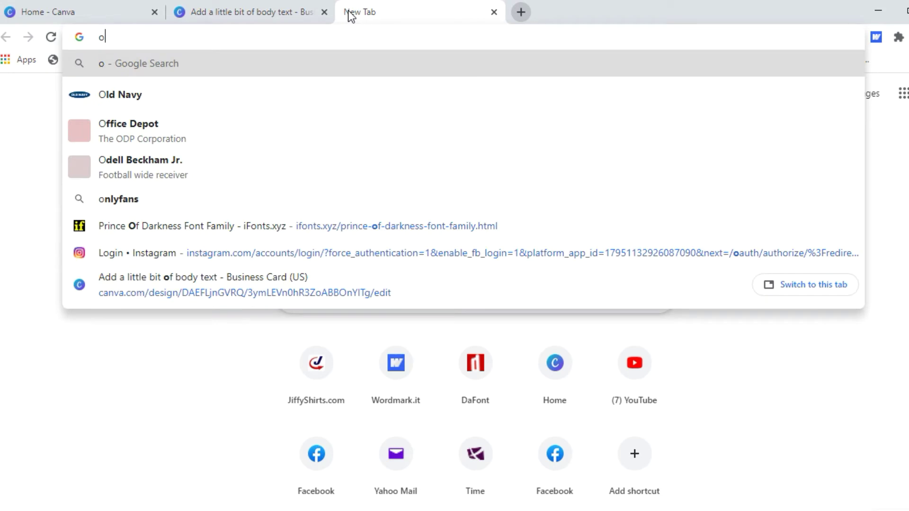
type("fficedepot")
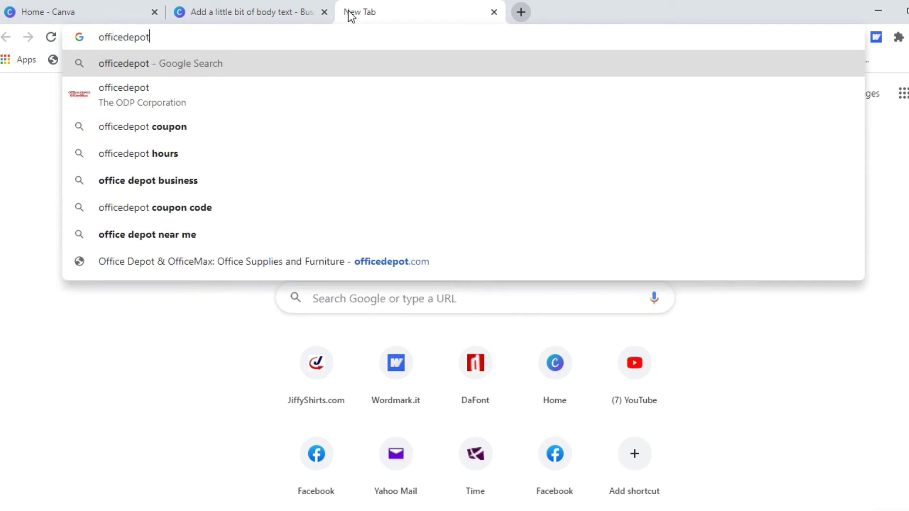
key("Return")
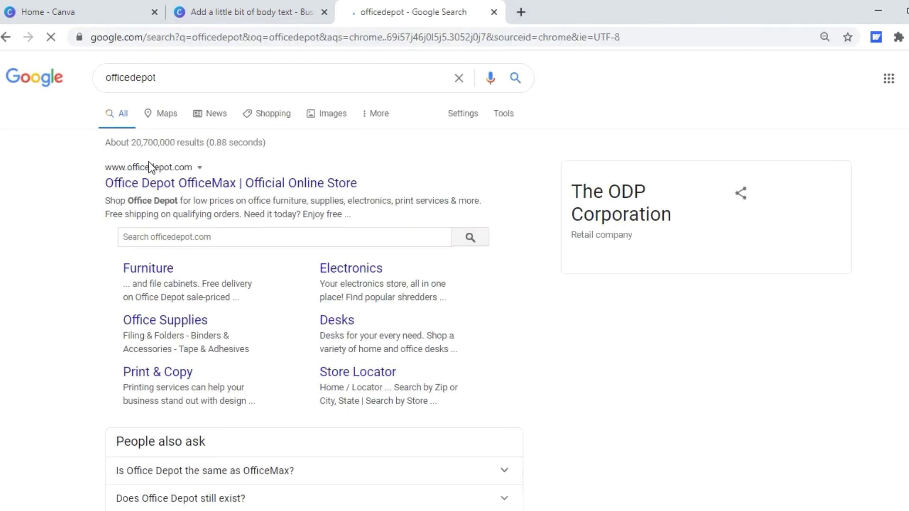
left_click(160, 188)
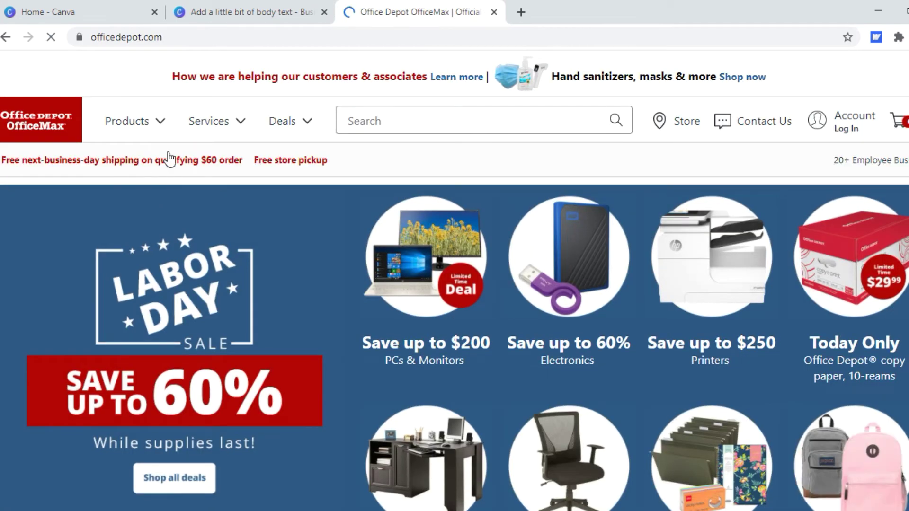
Visit the account sign-in page, return to the homepage, and open product categories
left_click(216, 136)
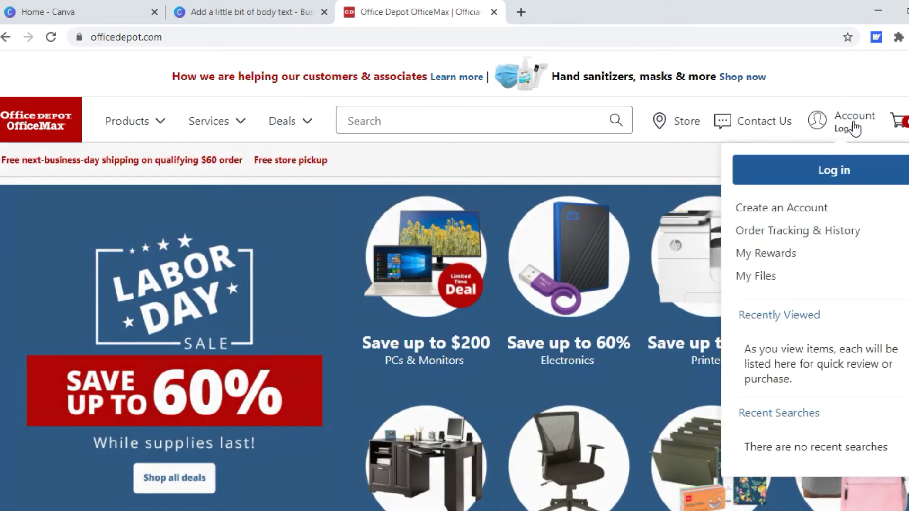
left_click(852, 124)
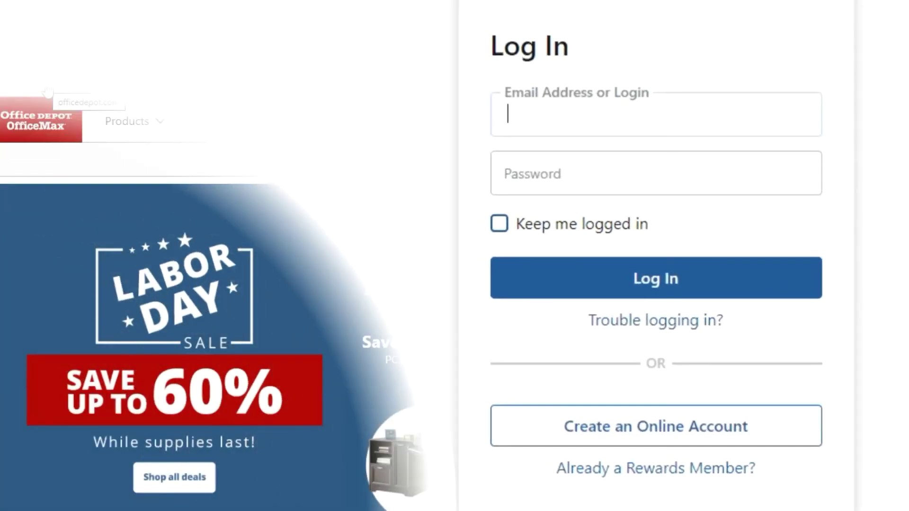
left_click(46, 88)
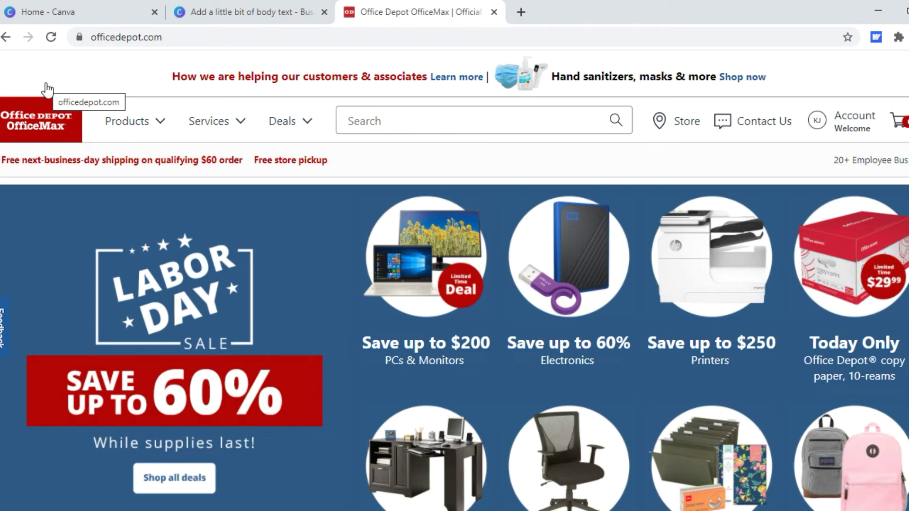
left_click(110, 122)
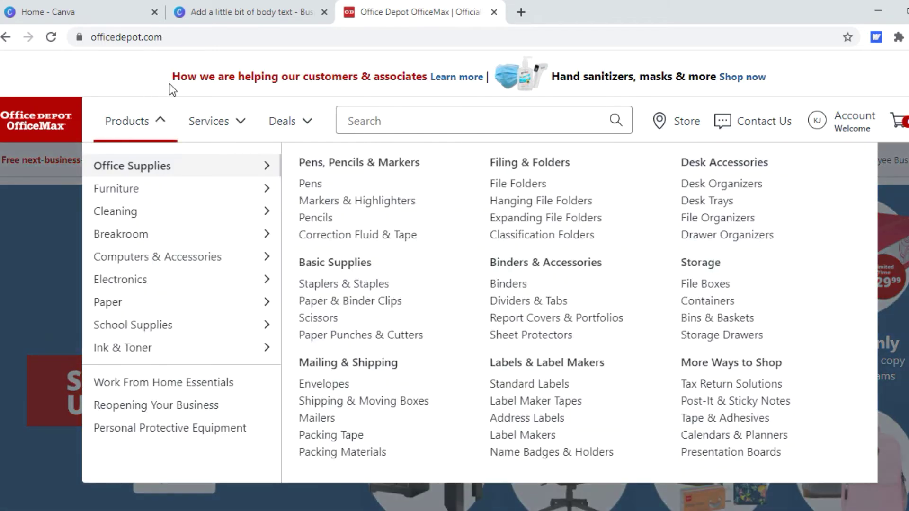
Go to Print & Copy Business Cards and open the $9.99 500 matte card offer
left_click(157, 84)
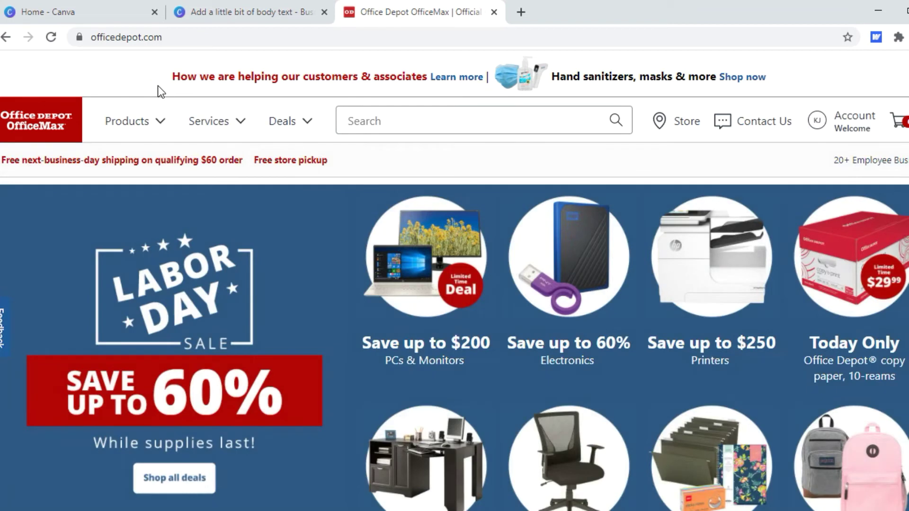
left_click(201, 120)
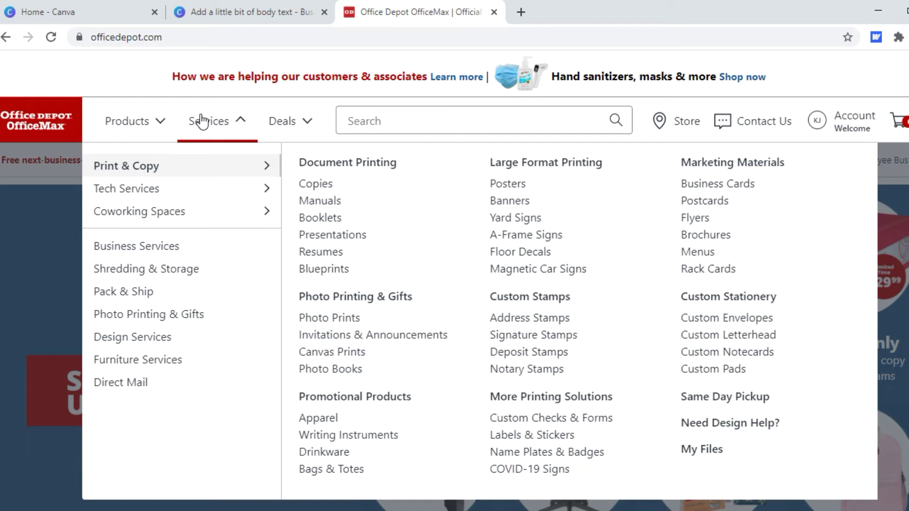
left_click(714, 184)
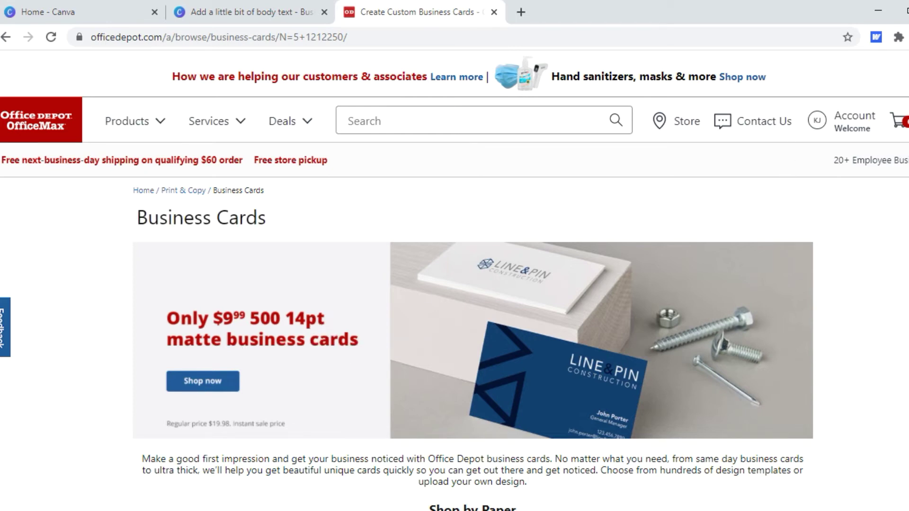
scroll(431, 158, "down", 3)
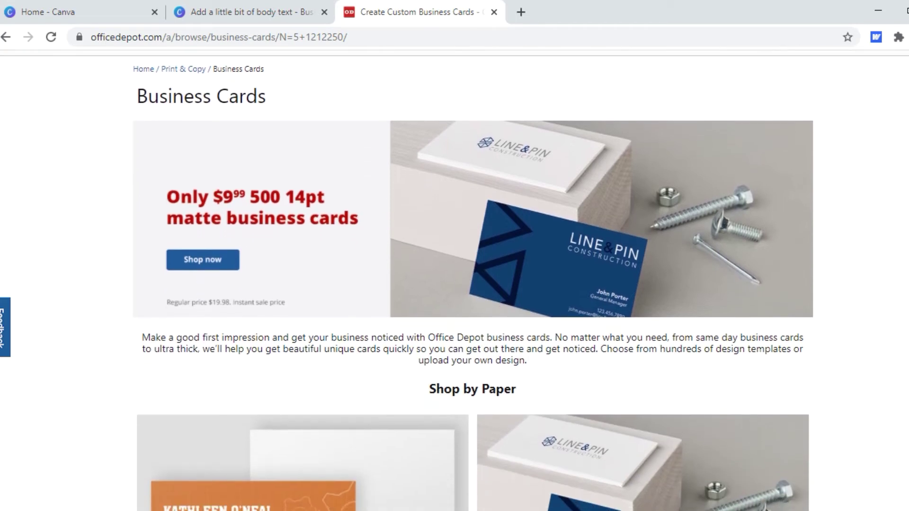
left_click(216, 264)
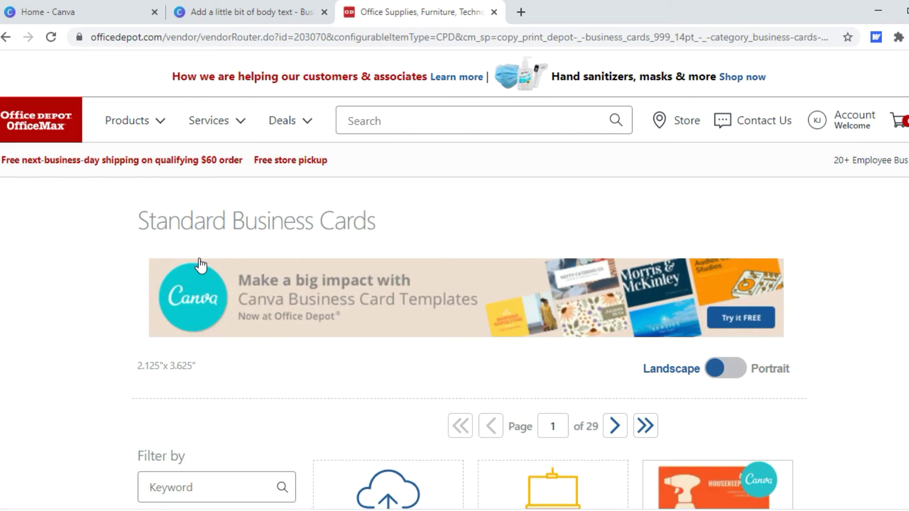
Leave the embedded Canva designer, discarding its design with Start over
scroll(454, 280, "down", 5)
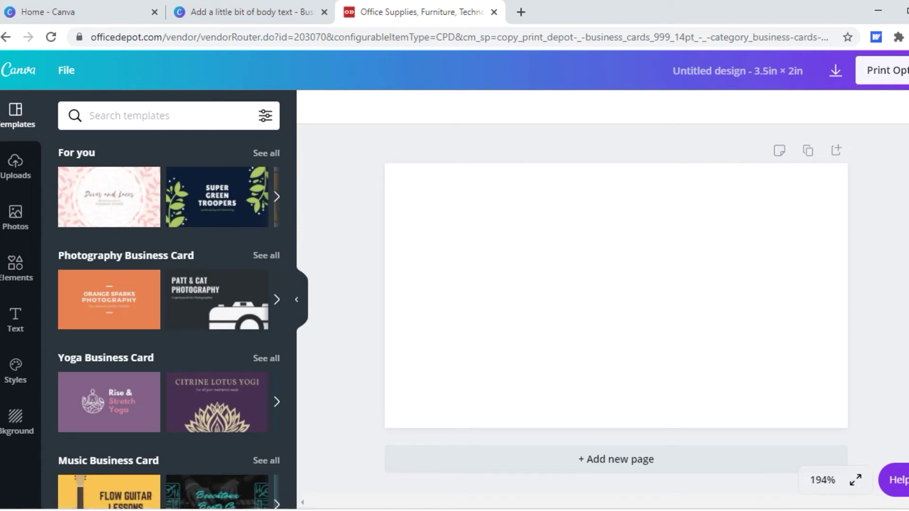
scroll(498, 109, "down", 5)
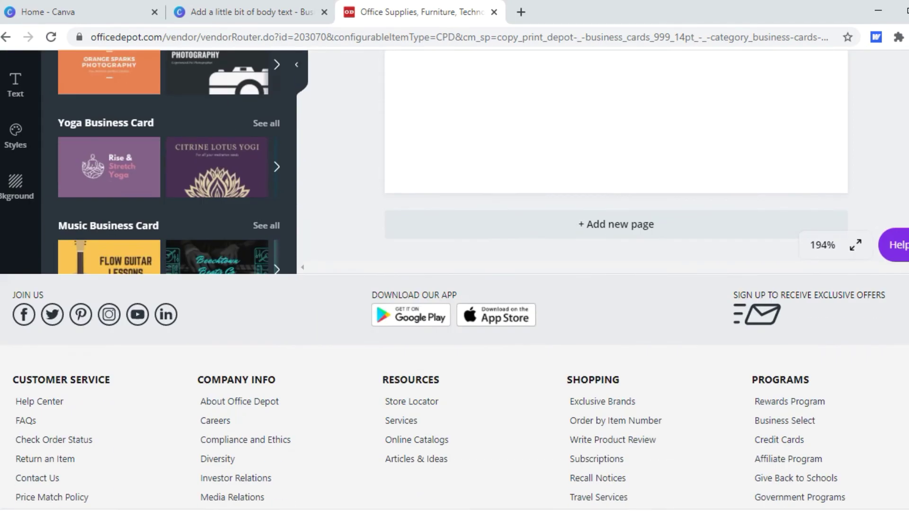
scroll(498, 109, "up", 8)
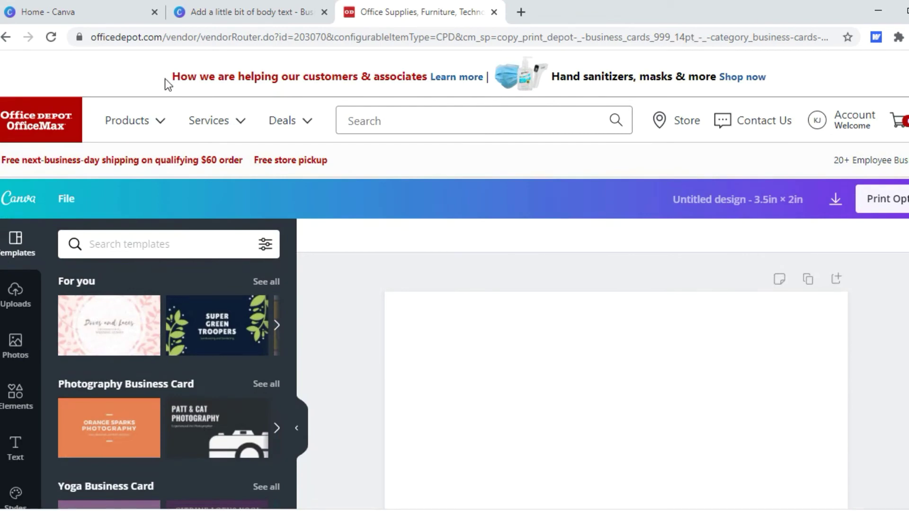
left_click(6, 37)
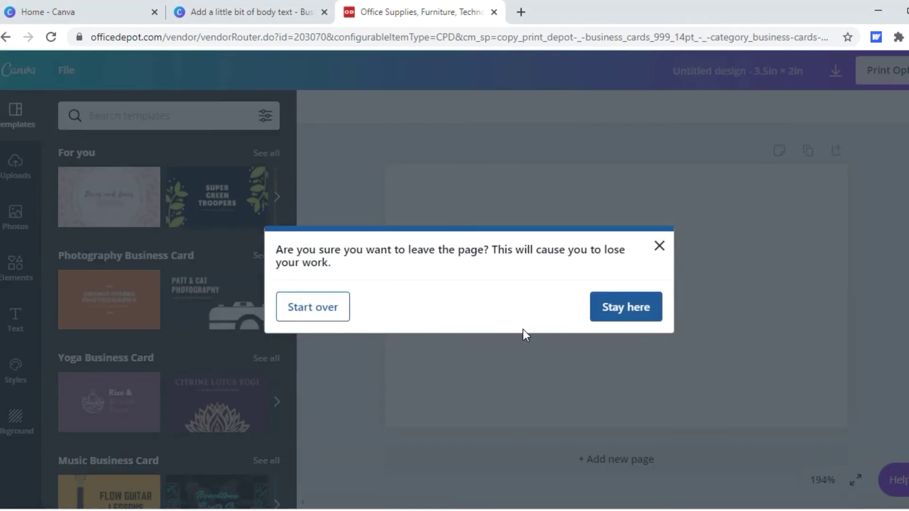
left_click(311, 316)
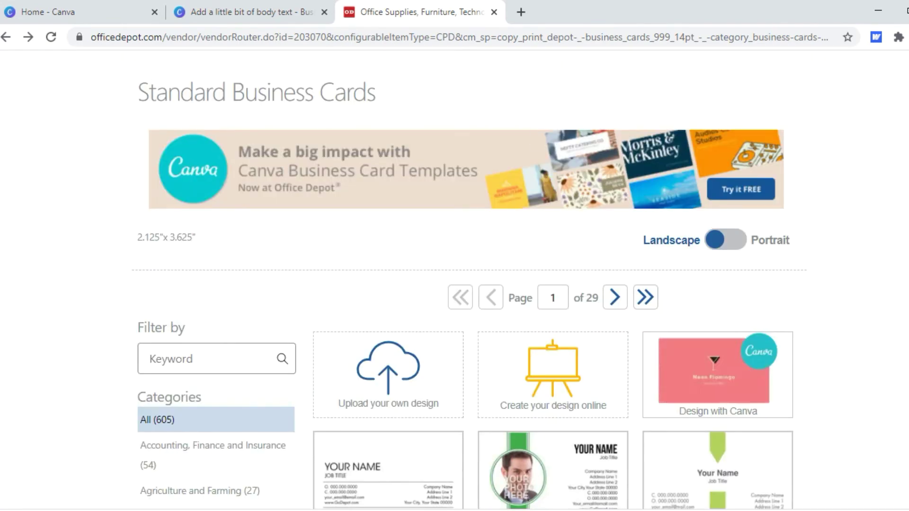
Choose the Upload your own design option on the Standard Business Cards page
scroll(455, 284, "down", 4)
scroll(455, 284, "down", 4)
scroll(734, 274, "up", 7)
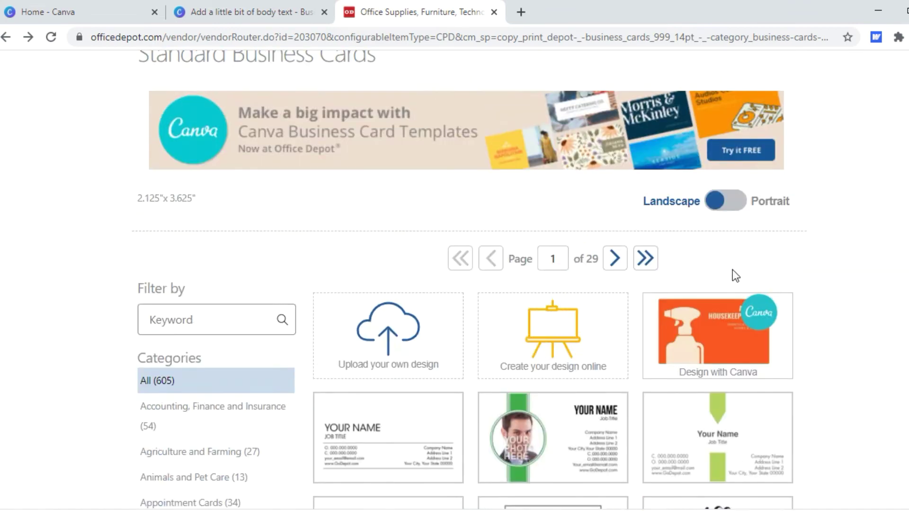
left_click(387, 335)
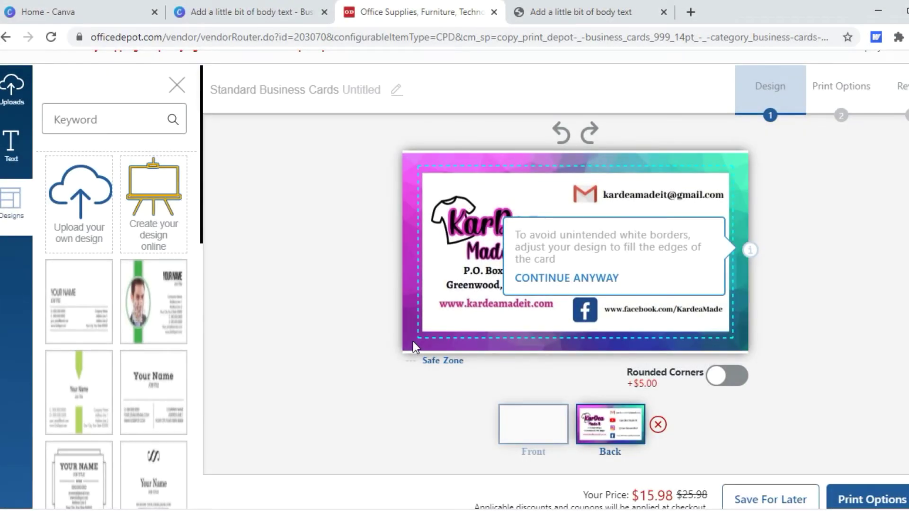
Switch to the Canva tab holding the KarDea Made It card design
right_click(242, 18)
left_click(242, 19)
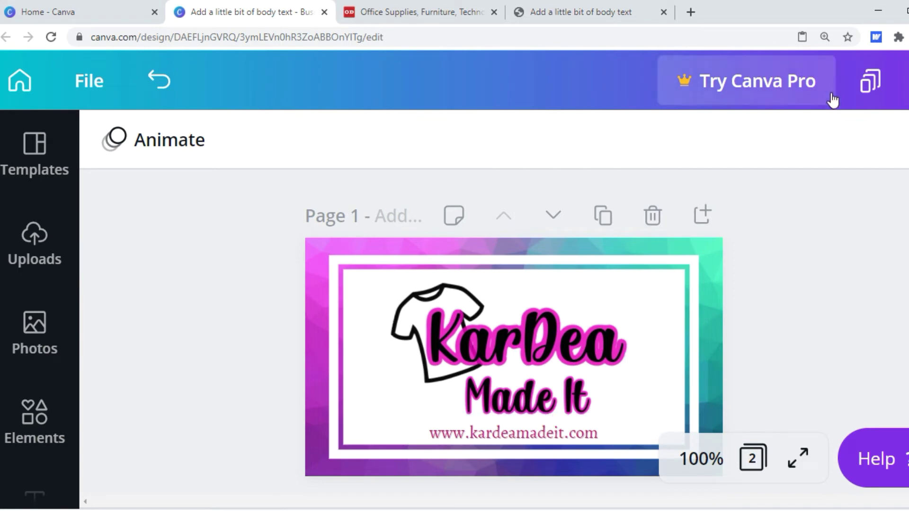
Check the PDF Print download's page selection for both pages, then return to Office Depot
left_click(906, 80)
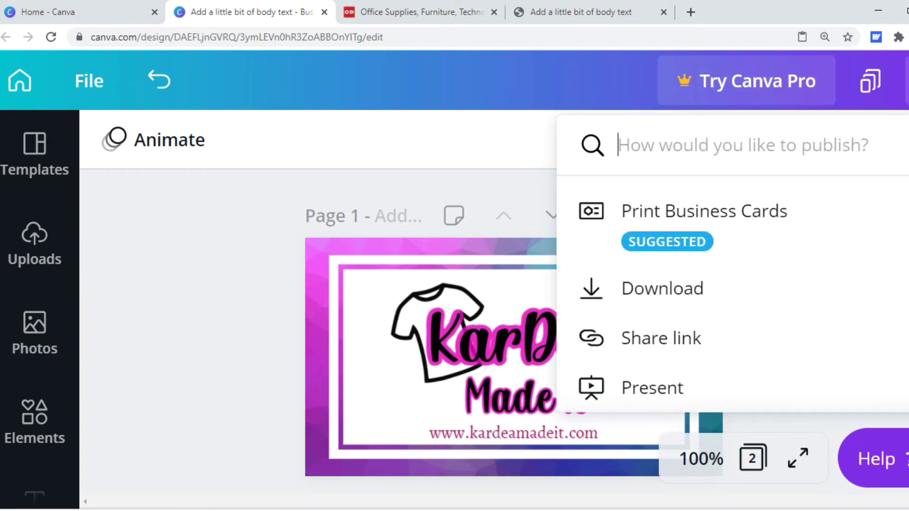
left_click(672, 291)
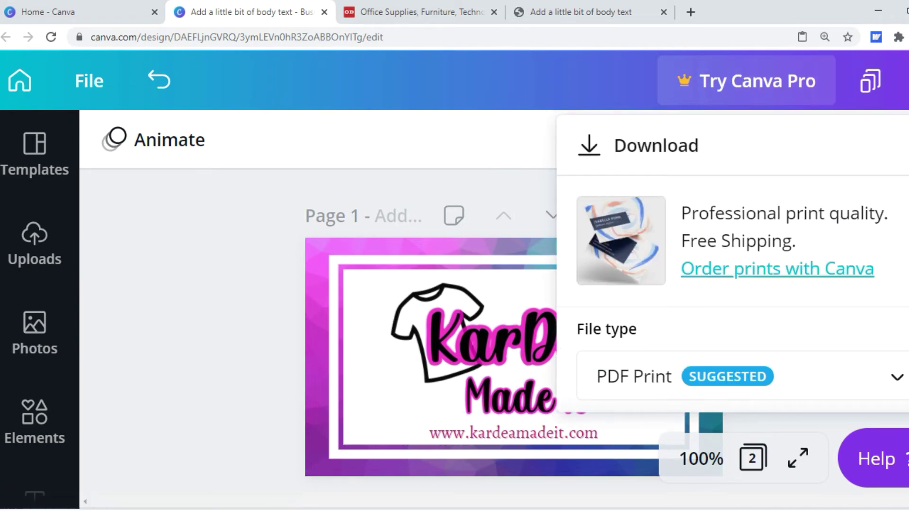
scroll(742, 287, "down", 5)
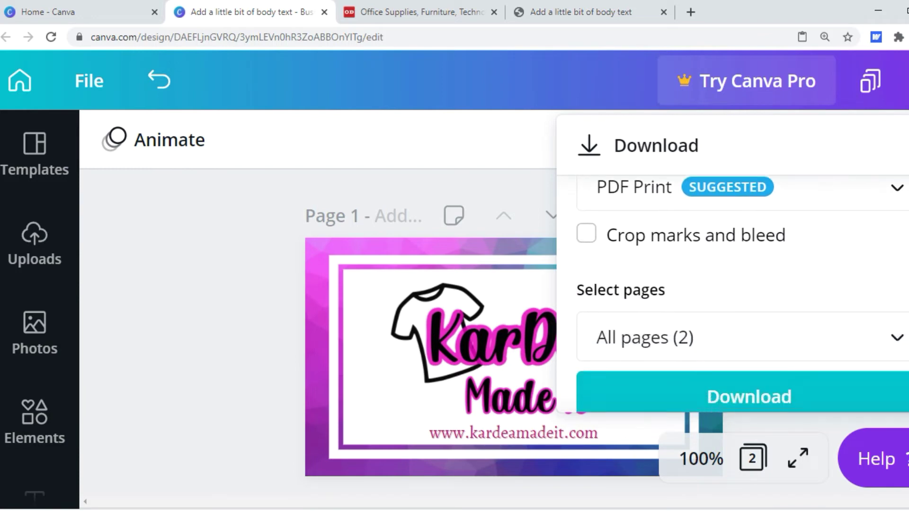
left_click(876, 328)
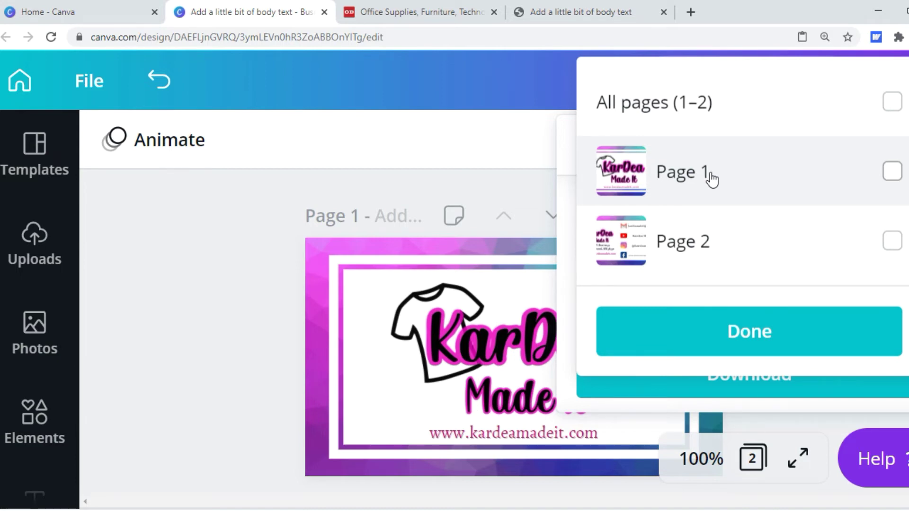
left_click(391, 11)
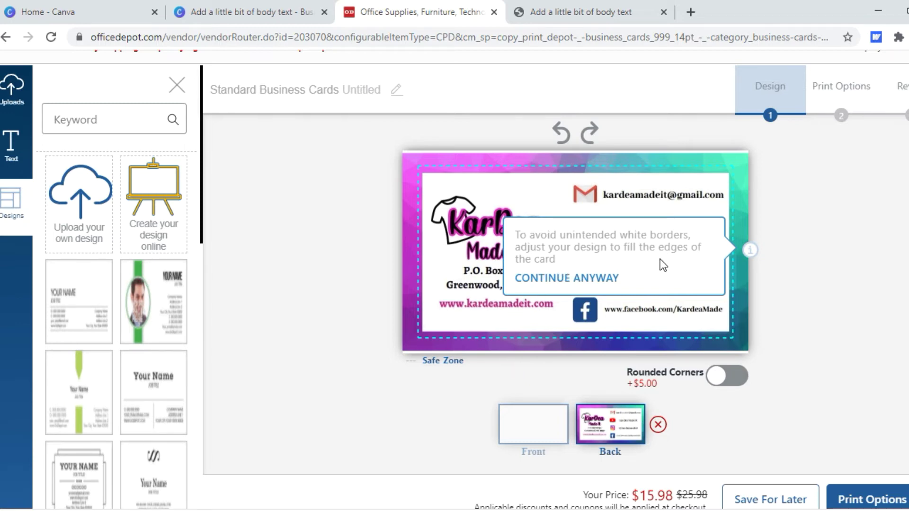
Enlarge the back-side card image slightly so it fills the card edges
left_click(737, 232)
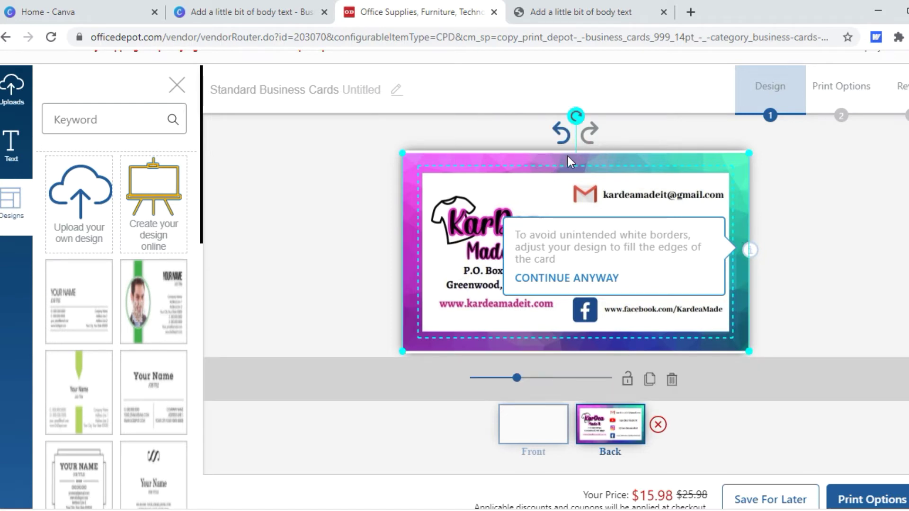
left_click(402, 144)
left_click(408, 160)
left_click_drag(400, 155, 399, 152)
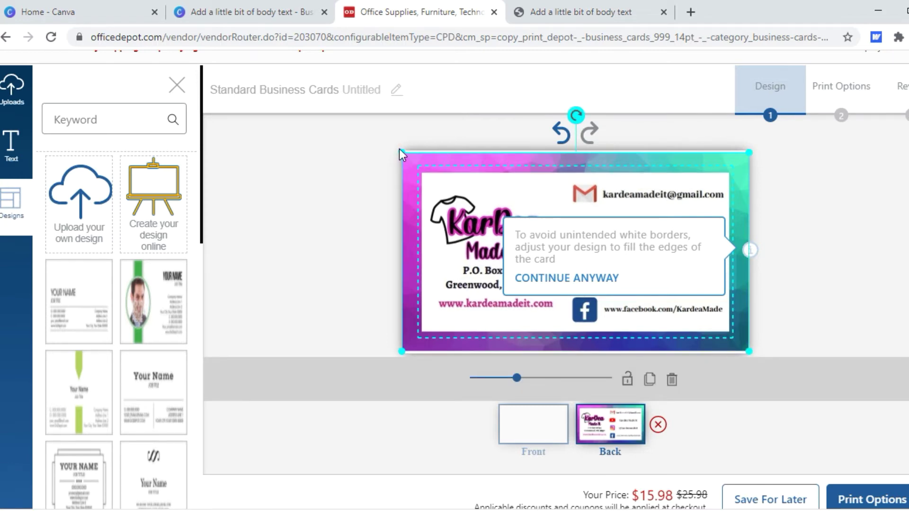
left_click(399, 146)
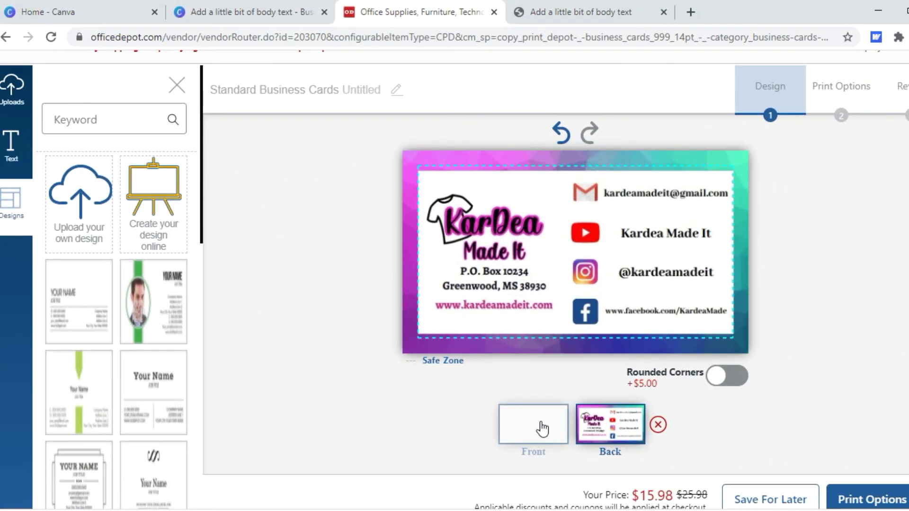
left_click(540, 422)
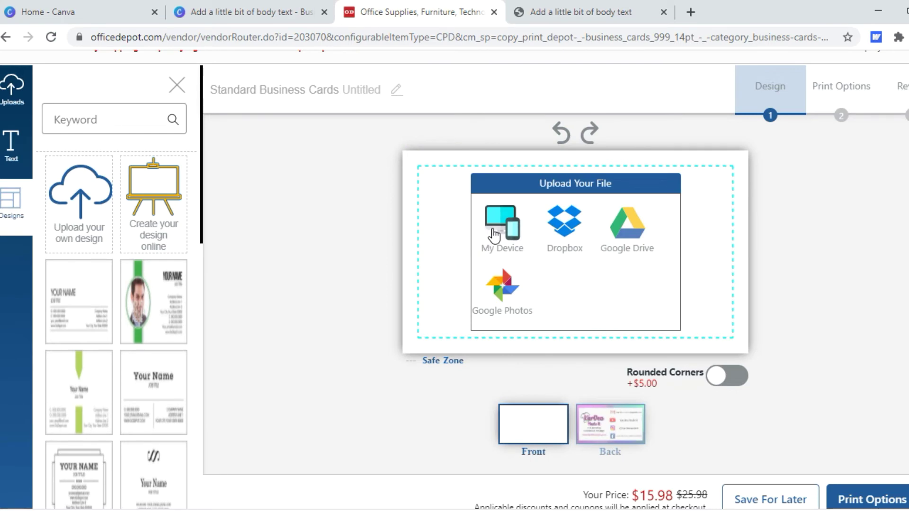
Upload 'Add a little bit of body text (2)' to the card front and enlarge it to fill the edges
left_click(492, 228)
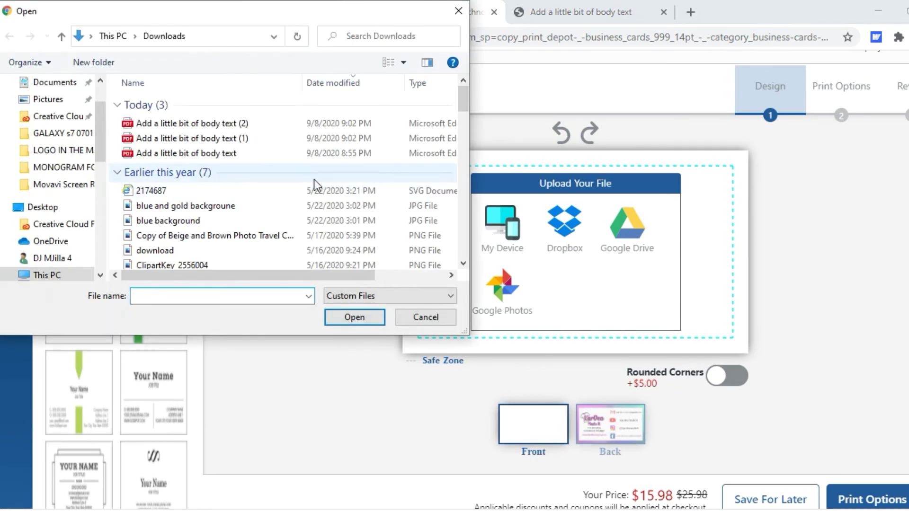
left_click(275, 124)
left_click(354, 317)
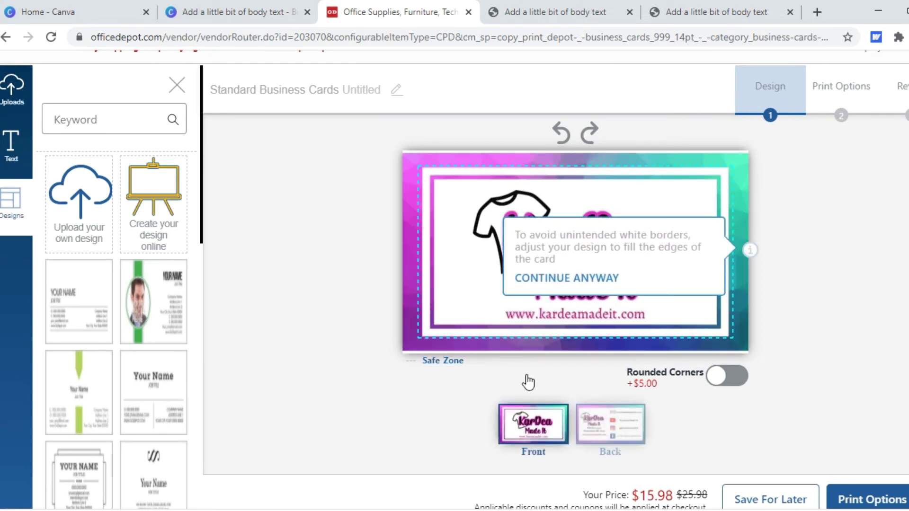
left_click(408, 157)
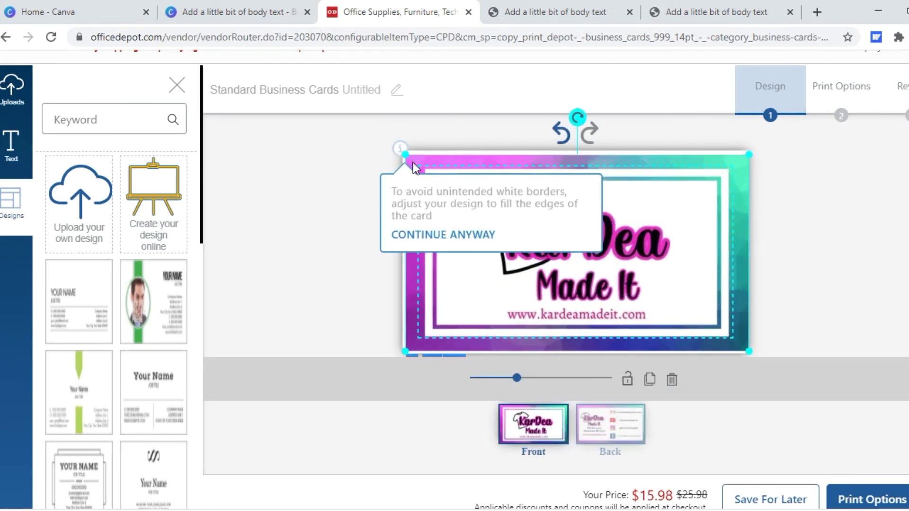
left_click_drag(408, 157, 401, 152)
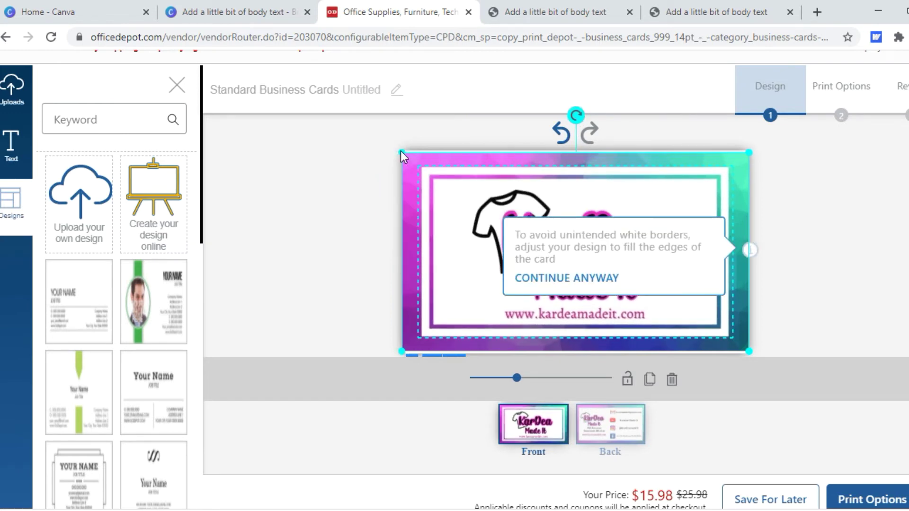
left_click(401, 152)
left_click(408, 163)
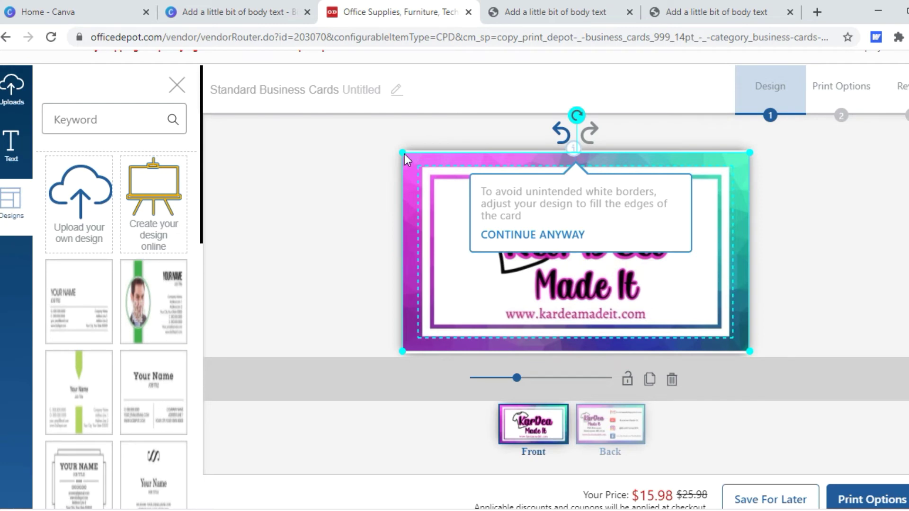
Review the card's front and back sides, then continue to print options
left_click(611, 424)
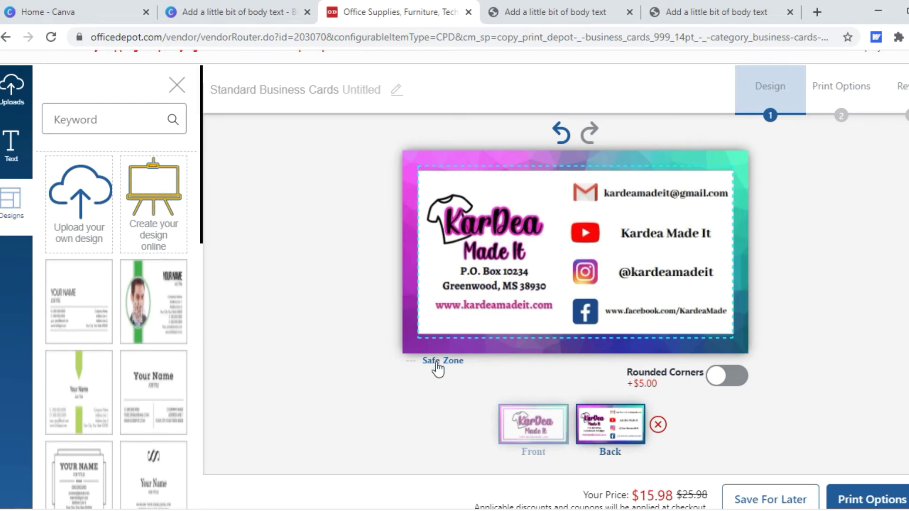
left_click(522, 419)
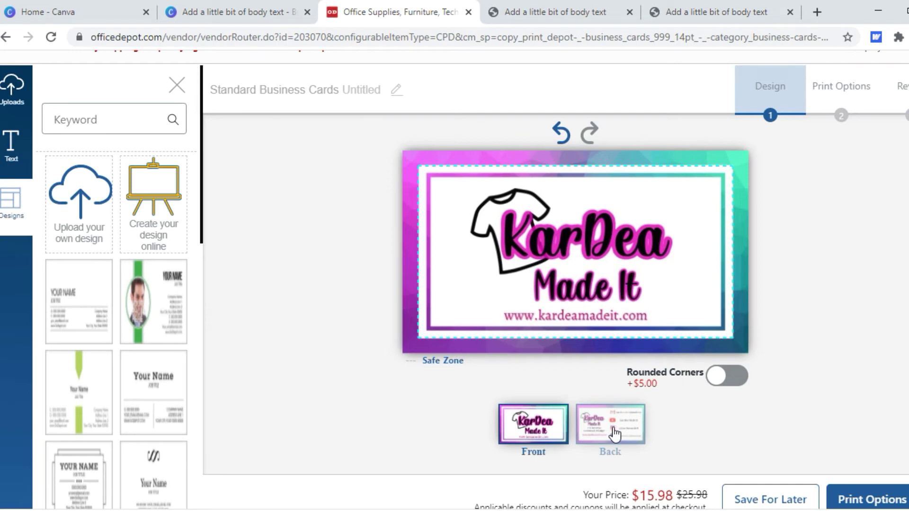
left_click(610, 433)
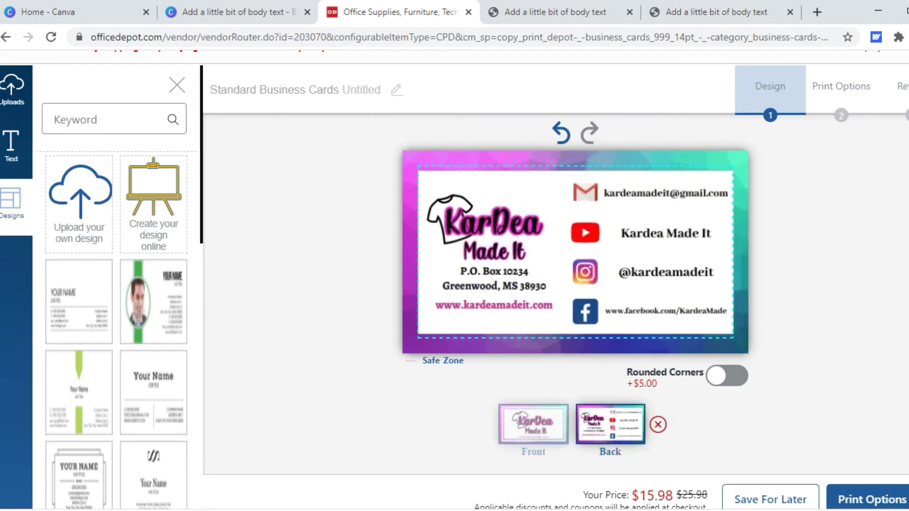
scroll(568, 284, "down", 1)
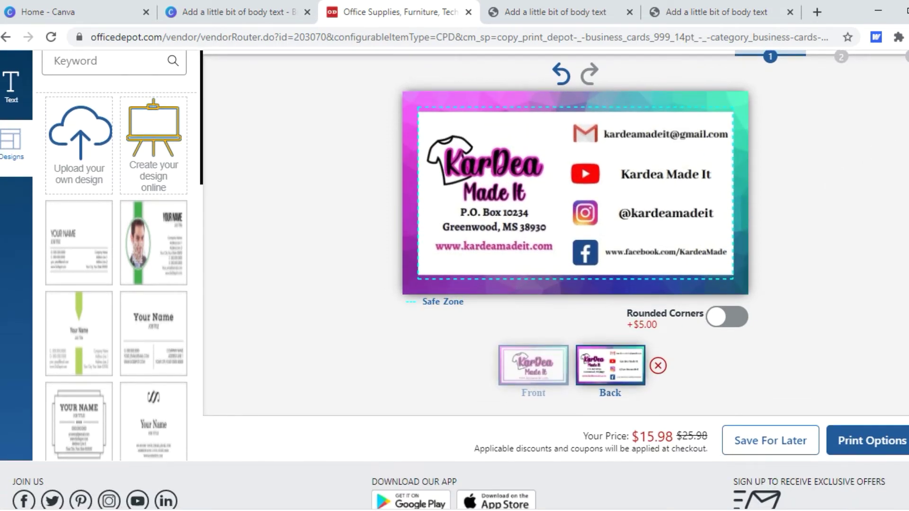
scroll(569, 284, "up", 1)
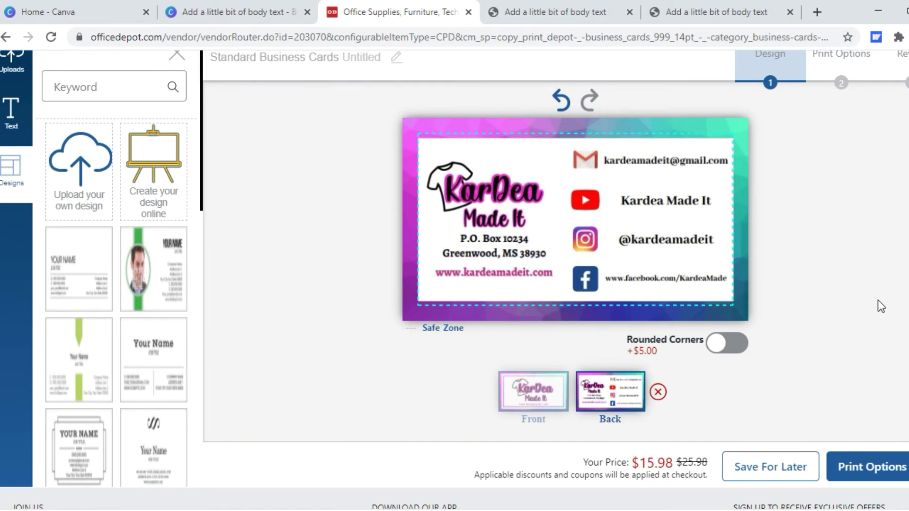
left_click(856, 464)
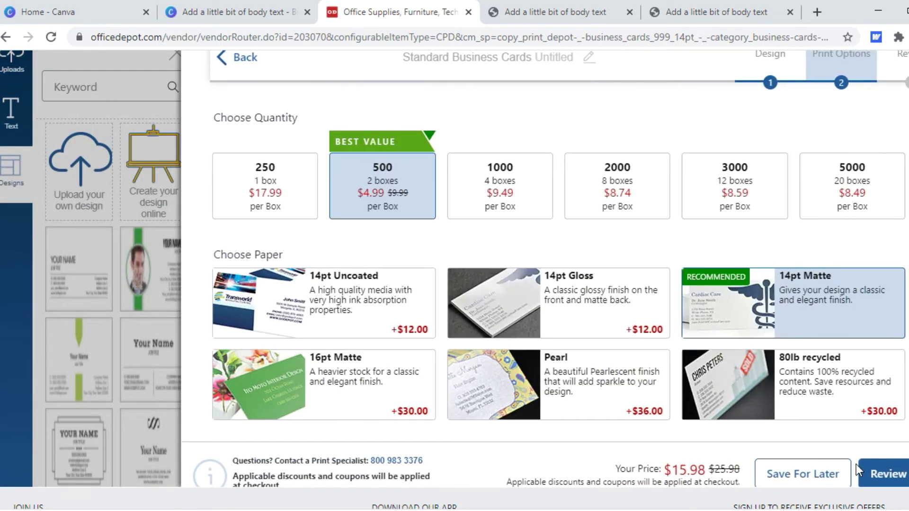
Move past the 500-card, 14pt Matte print options to the design review
scroll(855, 464, "down", 1)
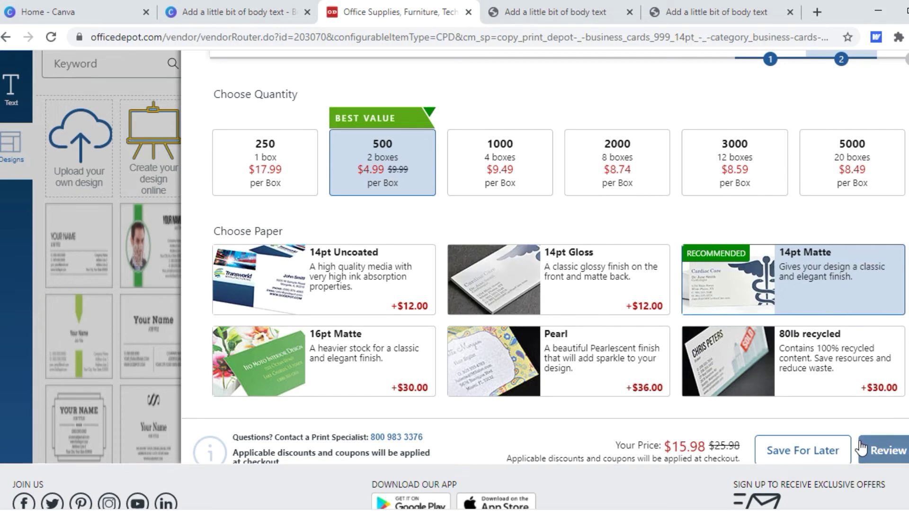
right_click(779, 274)
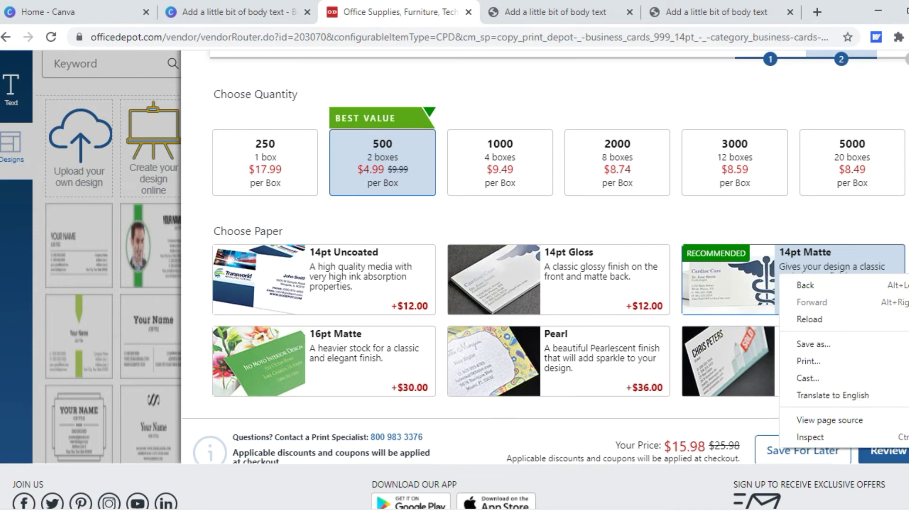
key("Escape")
scroll(904, 407, "down", 1)
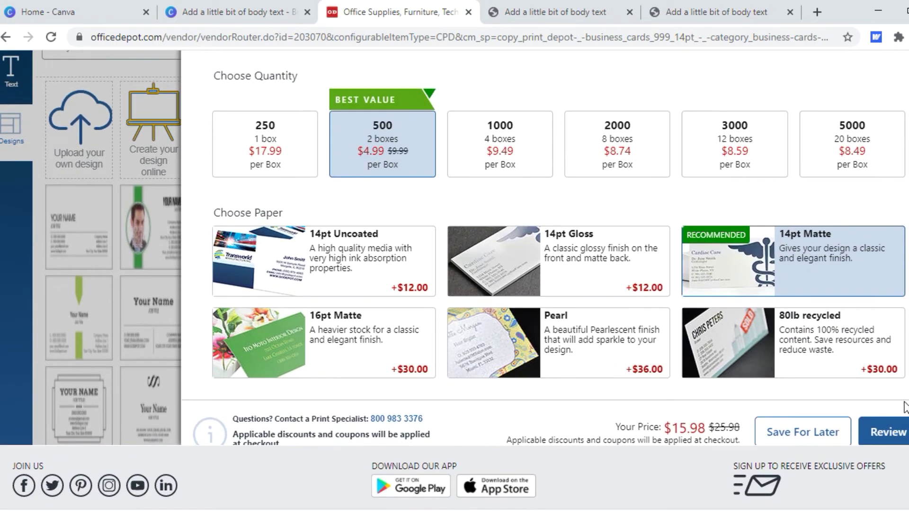
left_click(889, 432)
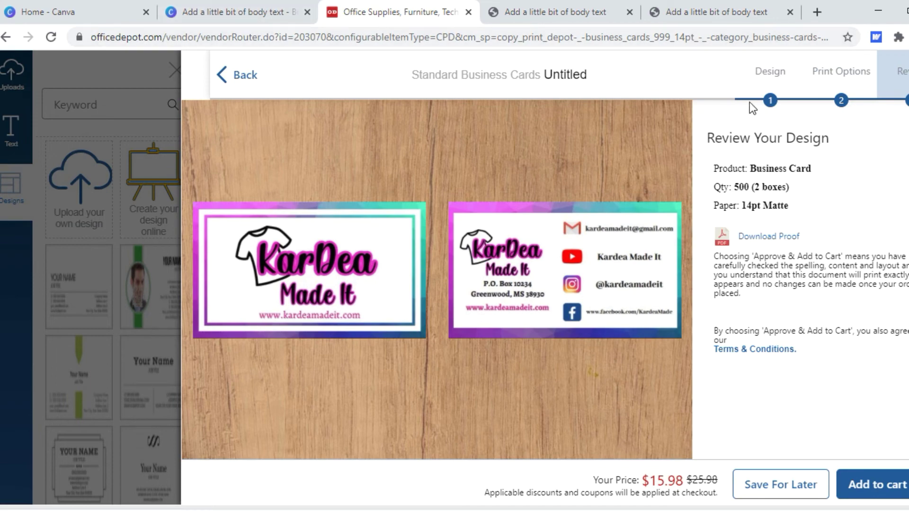
Leave the Office Depot review and try resizing the card's contact elements in Canva
left_click(245, 78)
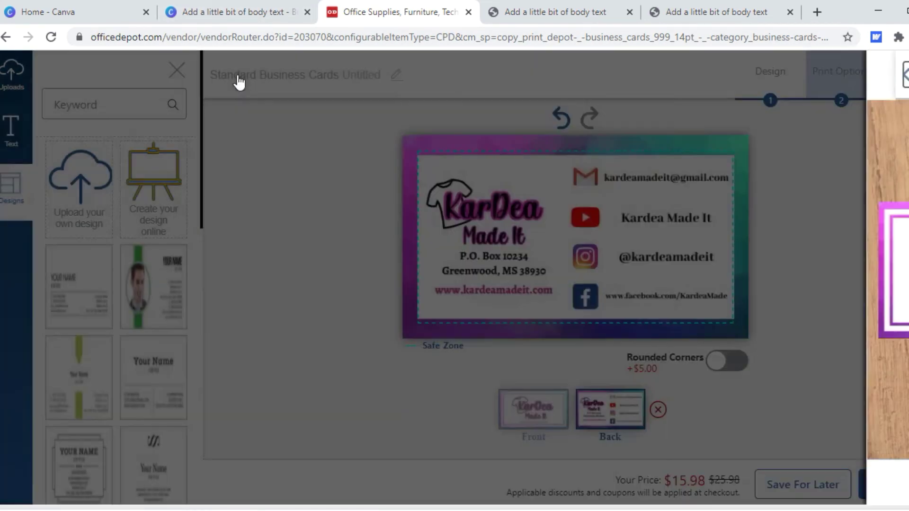
left_click(232, 12)
left_click_drag(332, 238, 729, 419)
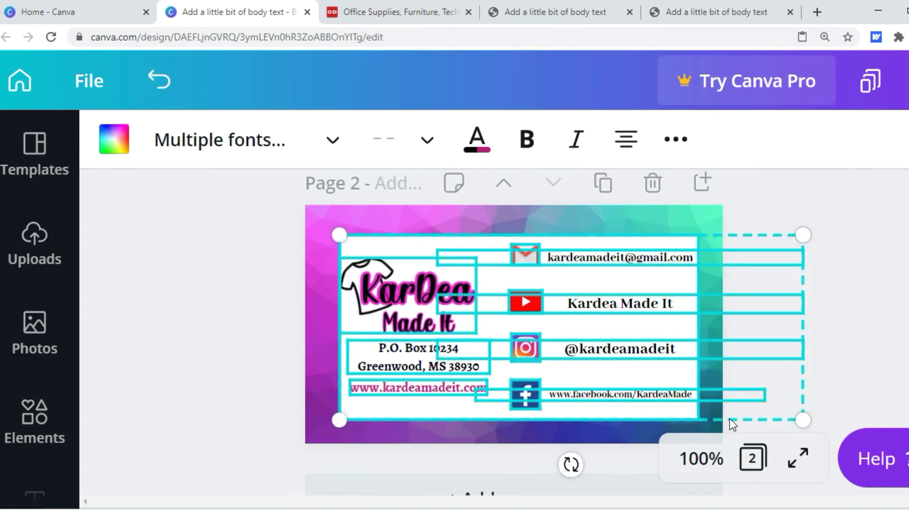
left_click_drag(801, 426, 786, 419)
key("Escape")
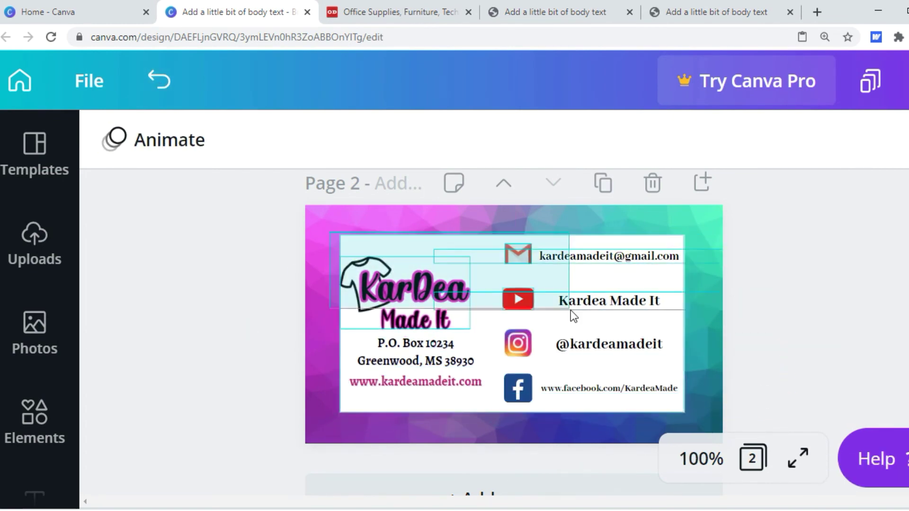
key("ctrl+a")
left_click(245, 320)
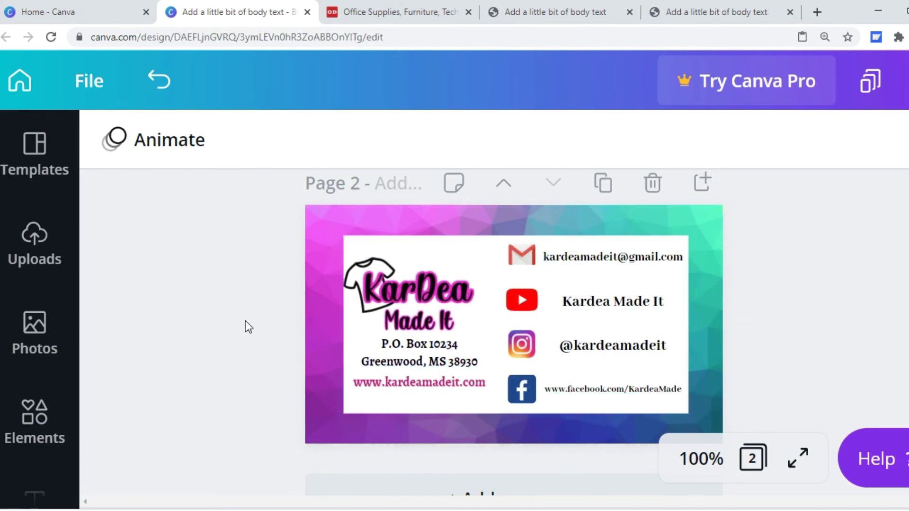
Undo the last two layout changes to the framed logo card on page 1
left_click(336, 347)
left_click(795, 325)
scroll(349, 253, "up", 5)
left_click(666, 388)
key("ctrl+z")
key("ctrl+z")
key("ctrl+z")
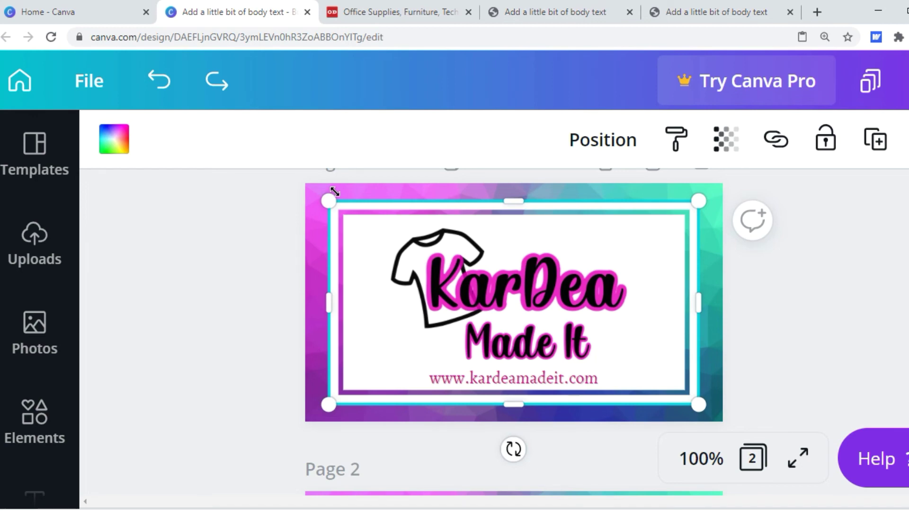
key("ctrl+z")
key("ctrl+z")
key("ctrl+z")
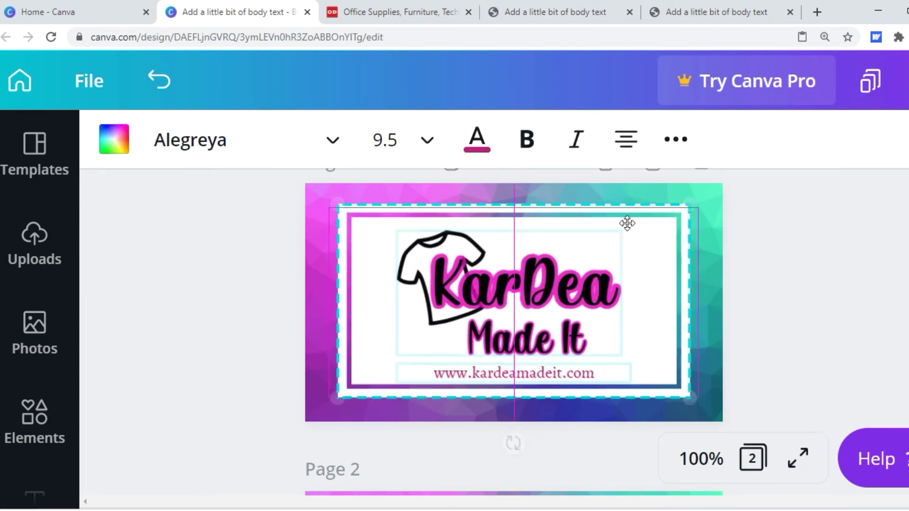
Download page 2 of the Canva design as a PDF Print file
left_click(871, 81)
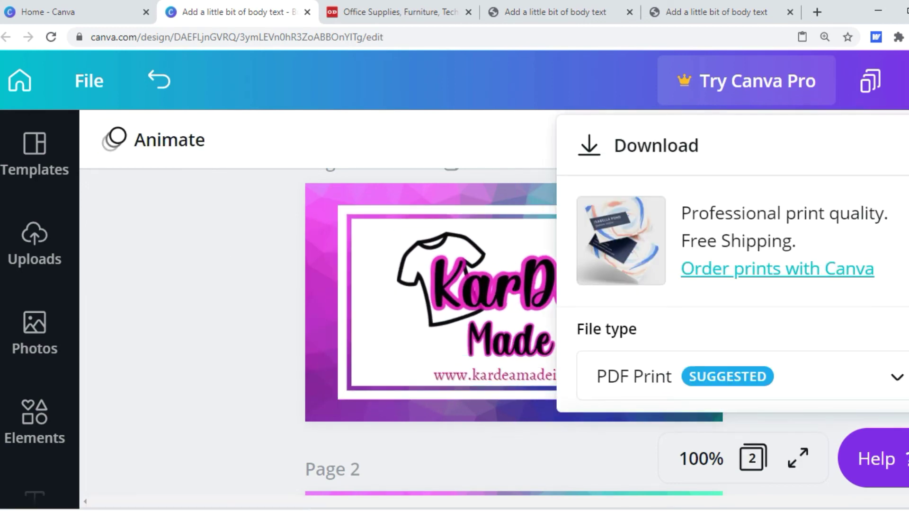
left_click(871, 360)
left_click(780, 390)
key("Escape")
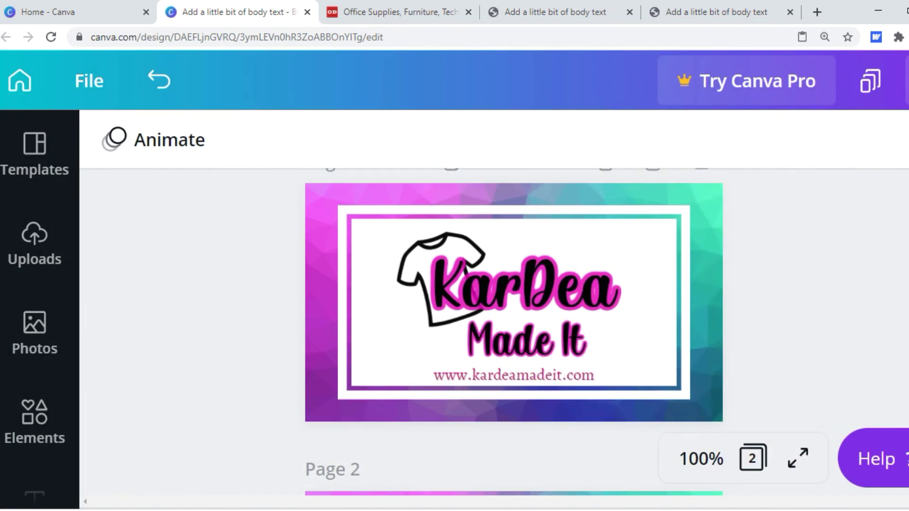
Return to the Office Depot designer and remove the card's back side
left_click(755, 406)
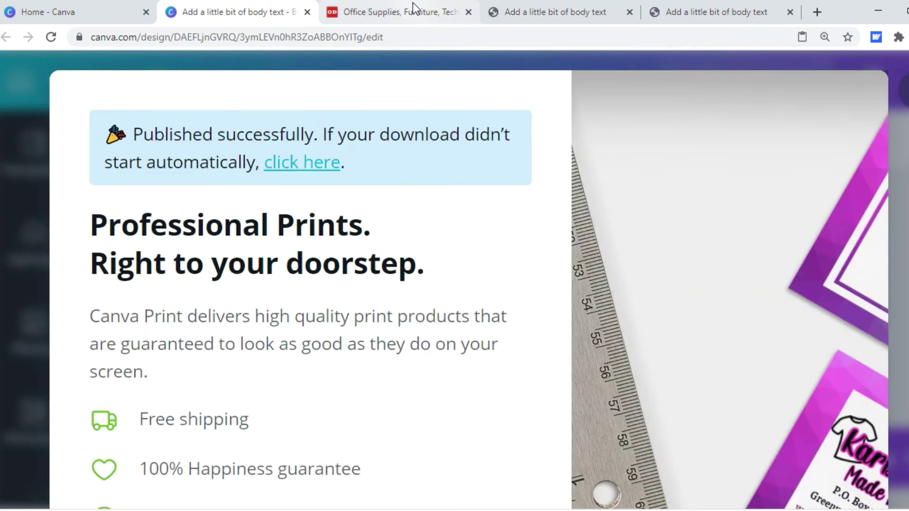
left_click(415, 12)
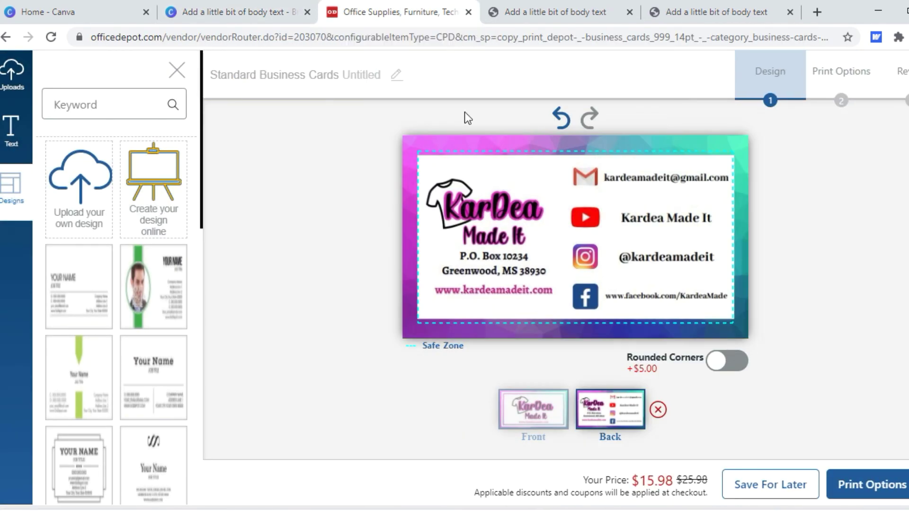
left_click(562, 121)
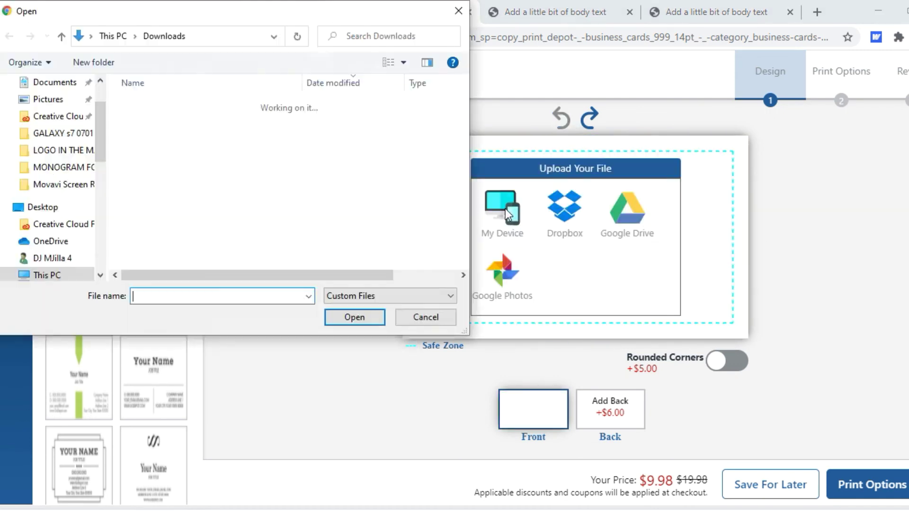
Upload the newly downloaded design as the card front and reposition it
left_click(199, 124)
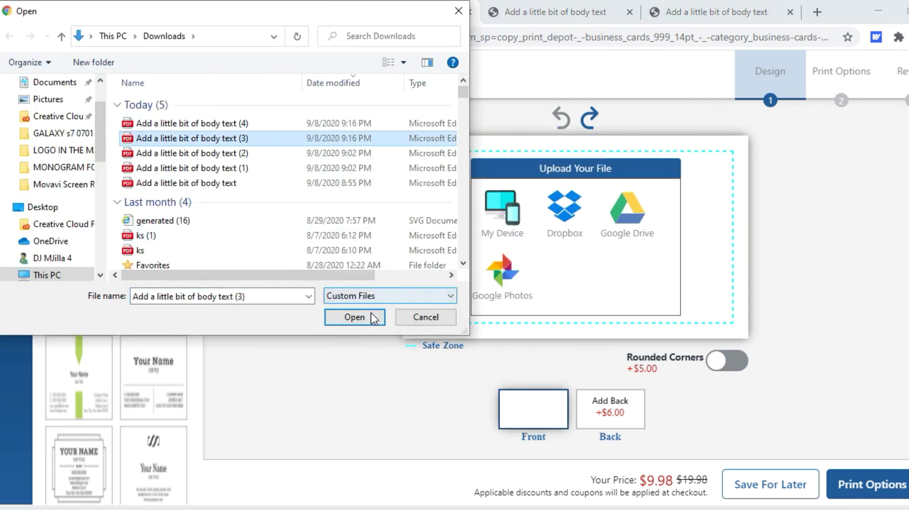
left_click(353, 317)
left_click_drag(419, 328, 415, 323)
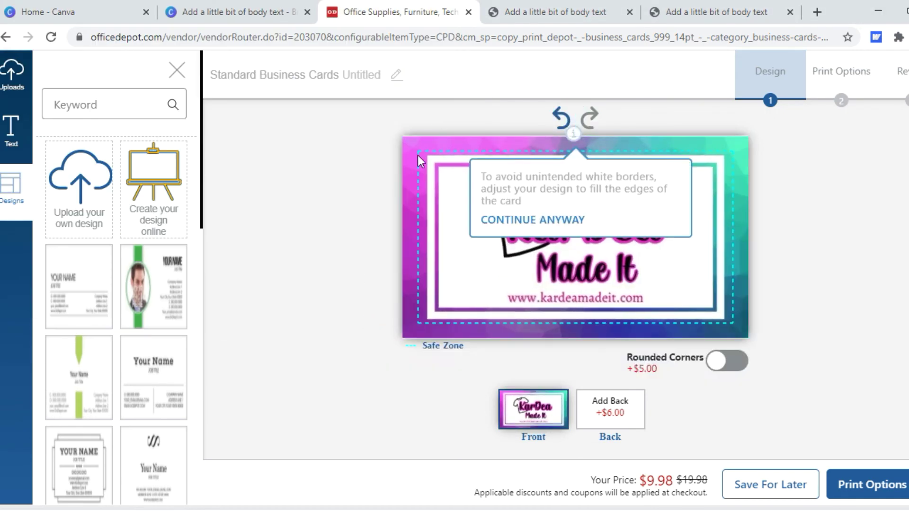
left_click(415, 323)
left_click(802, 239)
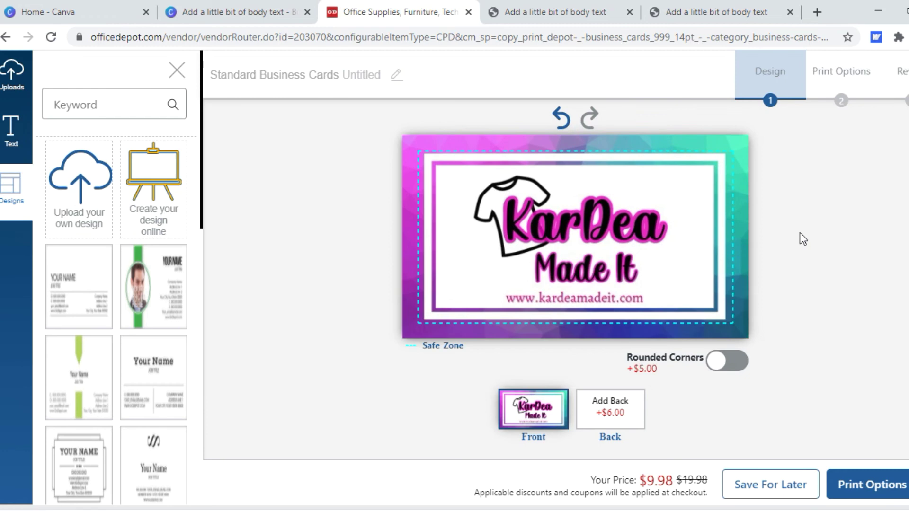
Add a back side with the contact-info design, enlarged to fill the card
left_click(590, 412)
double_click(364, 183)
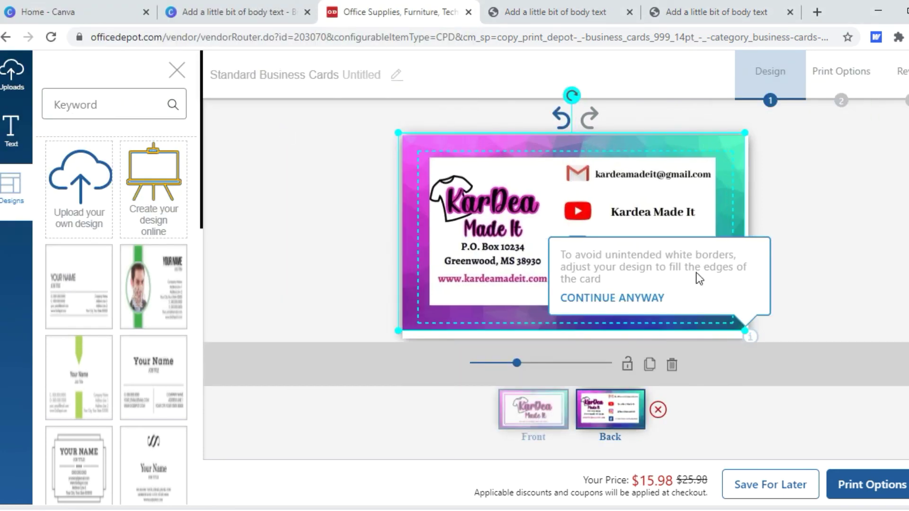
left_click_drag(536, 370, 521, 365)
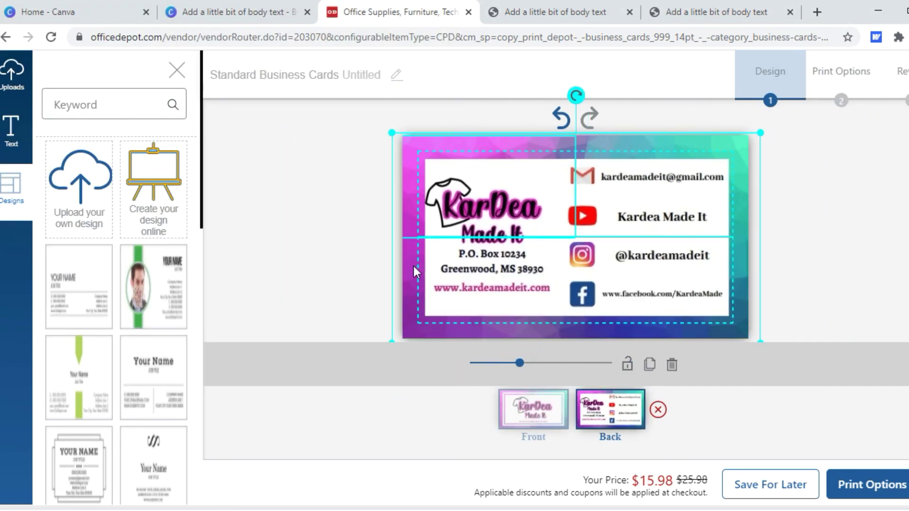
left_click(610, 417)
left_click(611, 416)
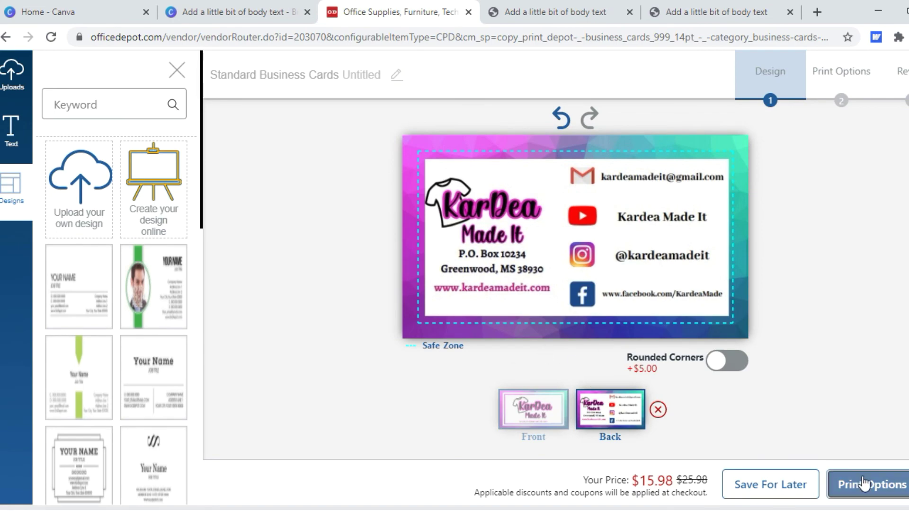
left_click(863, 479)
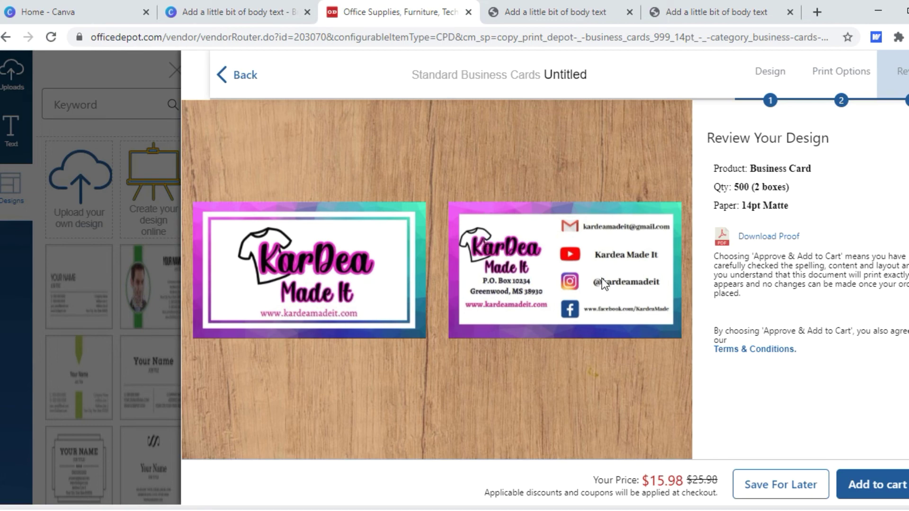
Add the 500 Standard Business Cards on 14pt Matte to the cart at $15.98
left_click(877, 493)
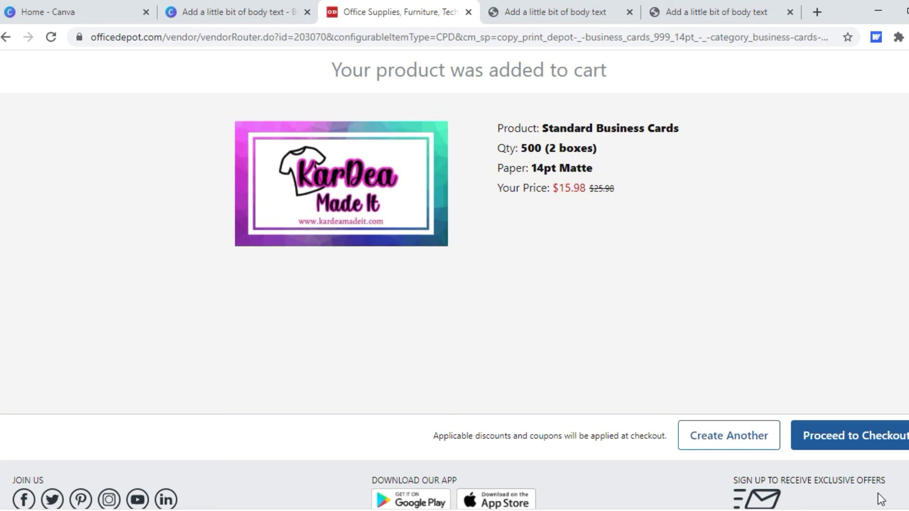
Open the cart and set the business cards to Store and Curbside Pickup instead of delivery
left_click(852, 438)
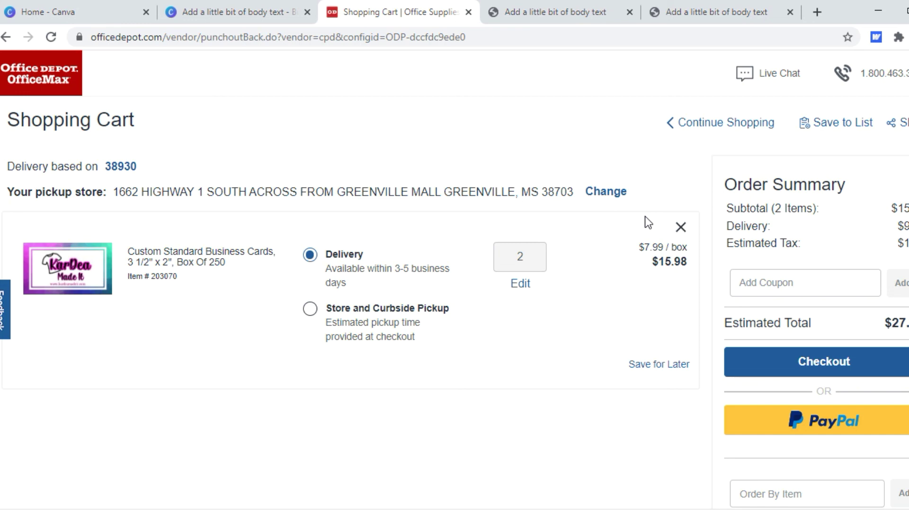
left_click(405, 308)
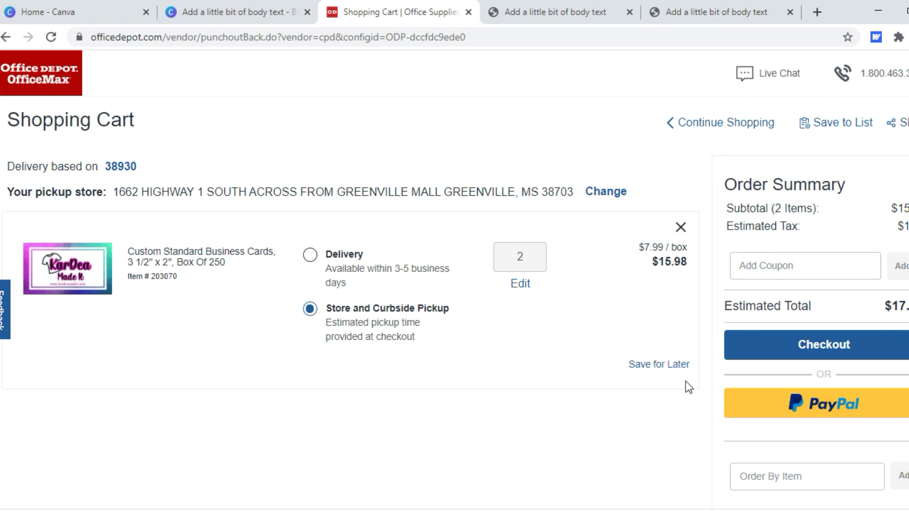
left_click(345, 271)
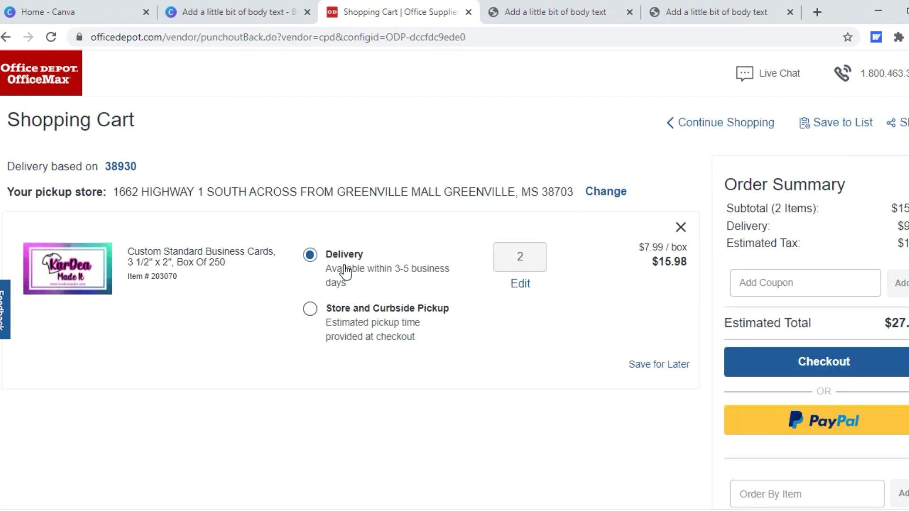
left_click(343, 312)
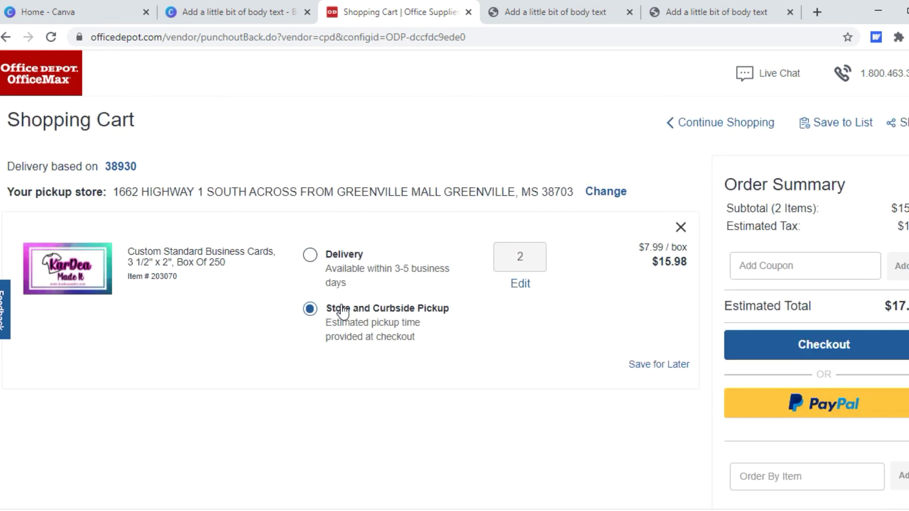